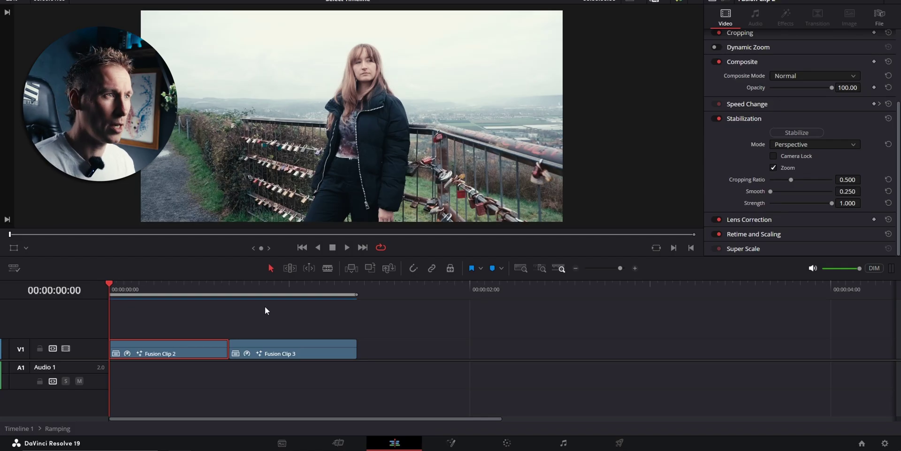
# Review the shaky footage, then stabilize Fusion Clip 2 in Perspective mode.
pyautogui.press('space')
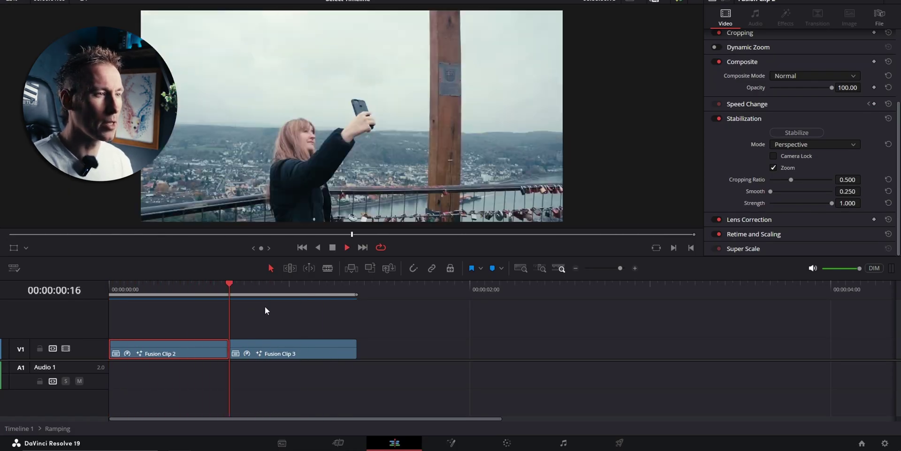
pyautogui.press('space')
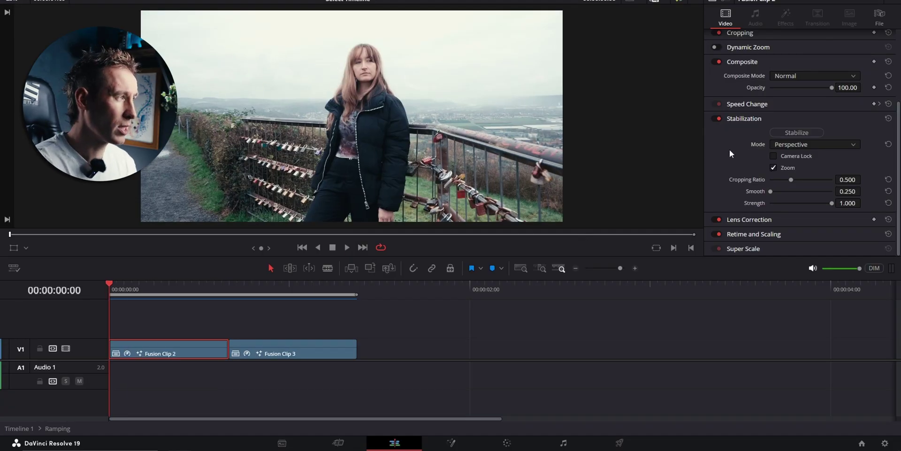
pyautogui.scroll(4, 751, 127)
pyautogui.scroll(-3, 806, 141)
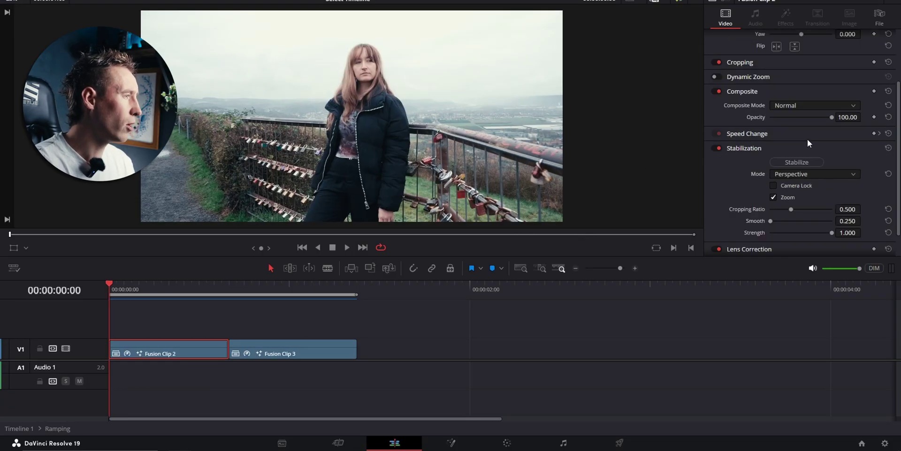
pyautogui.click(806, 161)
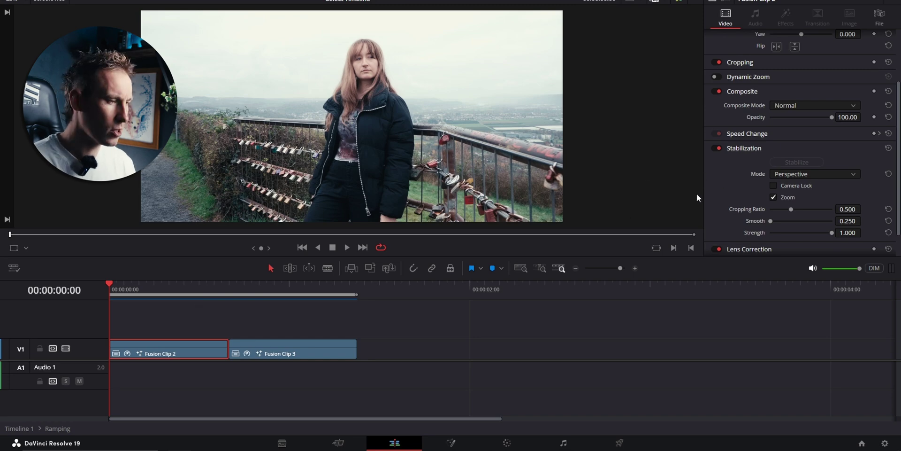
# Re-stabilize Fusion Clip 2 with cropping ratio 0.679 and smooth 0.445.
pyautogui.press('space')
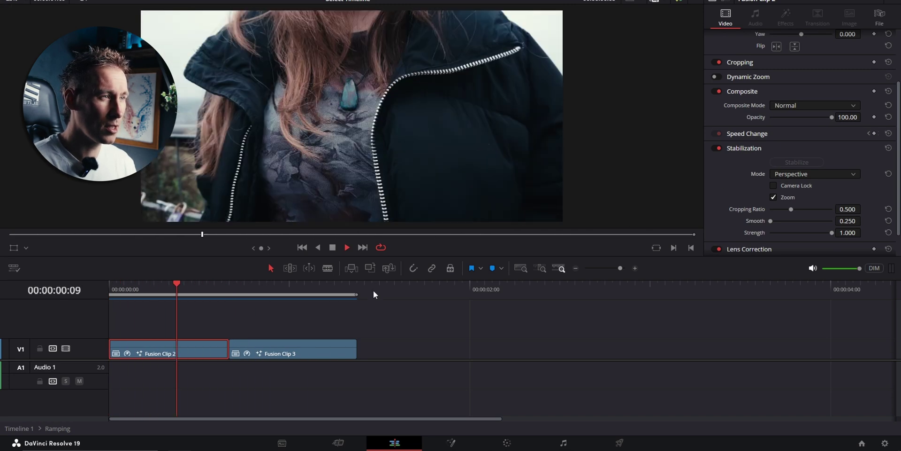
pyautogui.press('space')
pyautogui.press('Home')
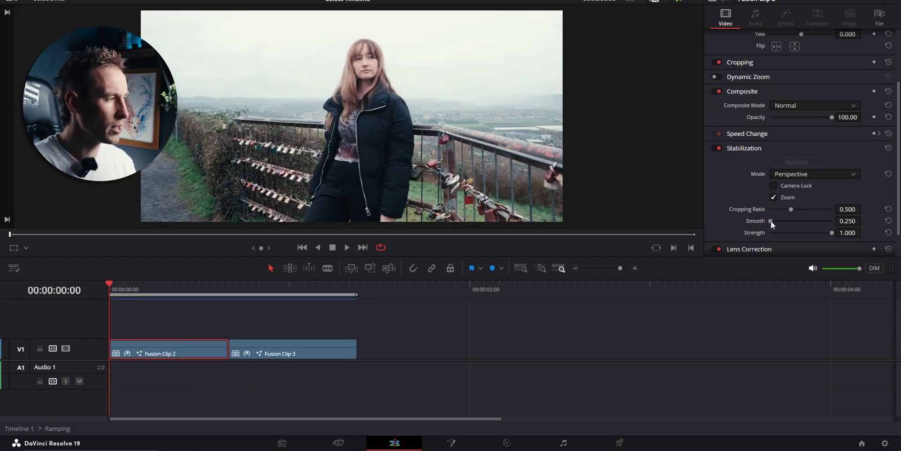
pyautogui.moveTo(771, 221); pyautogui.dragTo(806, 209)
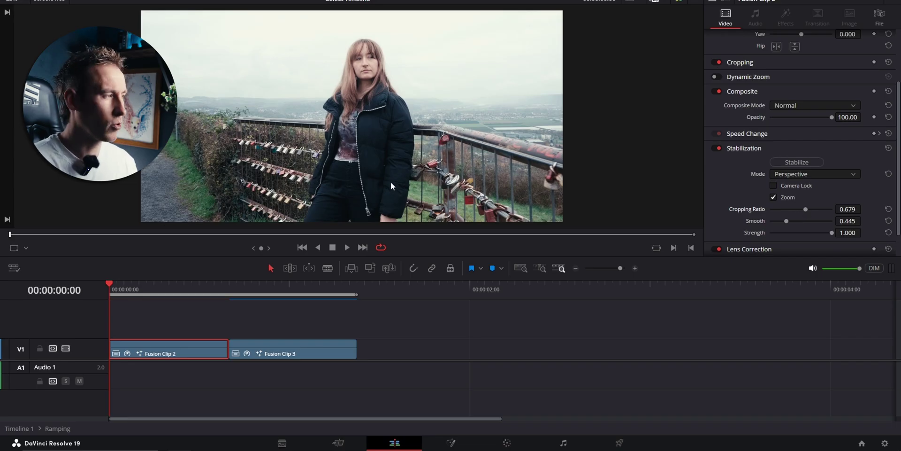
pyautogui.click(784, 162)
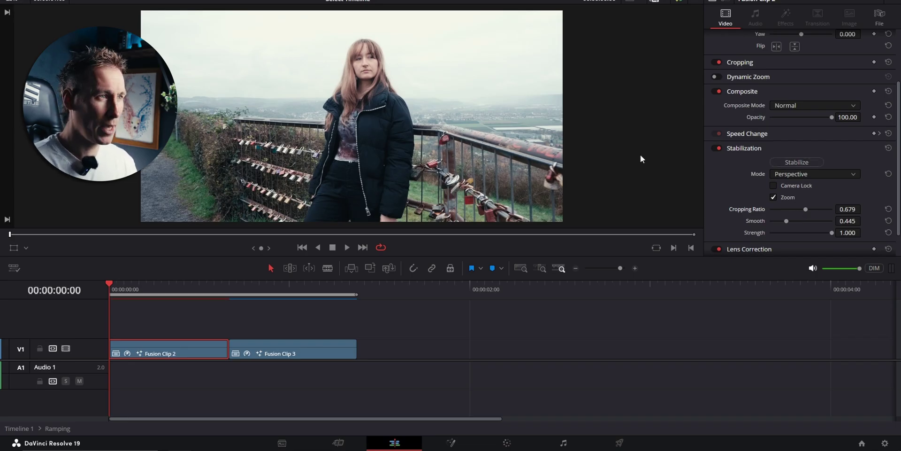
pyautogui.click(781, 162)
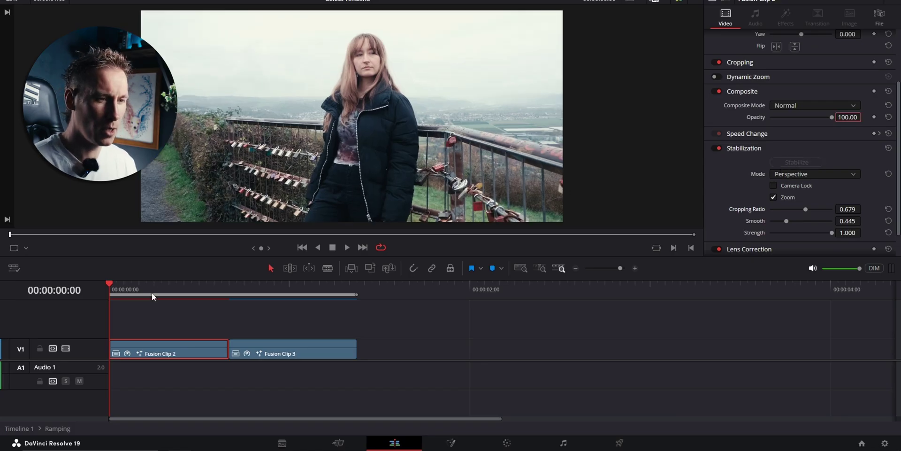
# Stabilize Fusion Clip 3 at cropping ratio 0.599 and smooth 0.422, then select both clips.
pyautogui.click(266, 350)
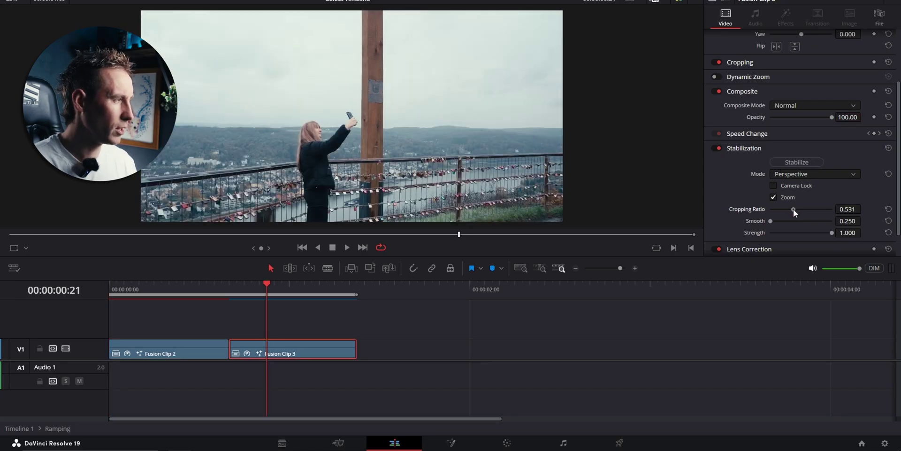
pyautogui.moveTo(793, 209); pyautogui.dragTo(785, 221)
pyautogui.press('space')
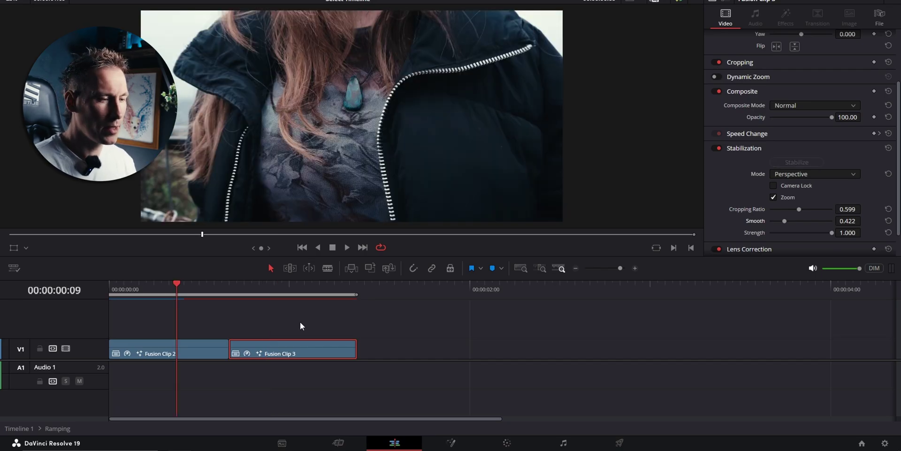
pyautogui.moveTo(336, 313); pyautogui.dragTo(181, 350)
# Set render caching to User from the Playback > Render Cache menu.
pyautogui.rightClick(196, 345)
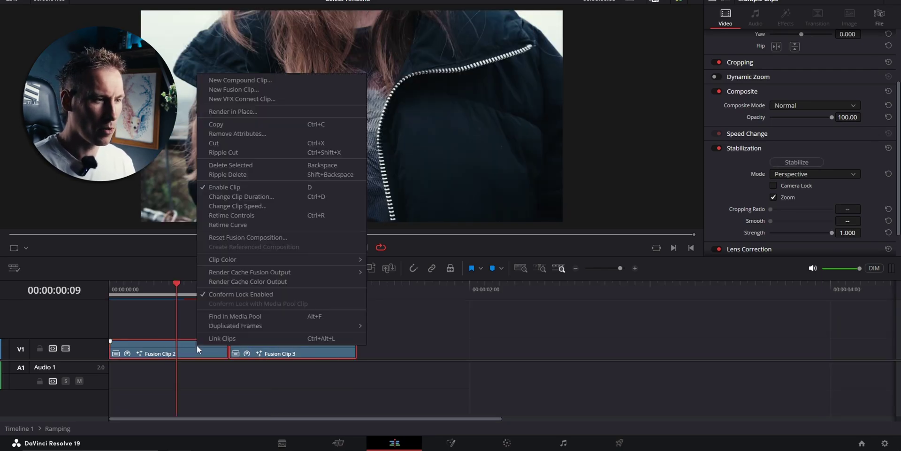
pyautogui.click(269, 283)
pyautogui.click(226, 6)
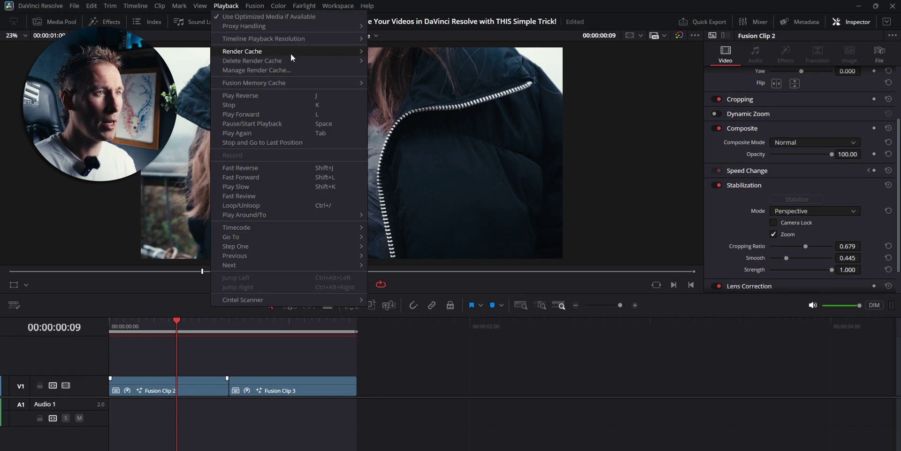
pyautogui.moveTo(291, 54)
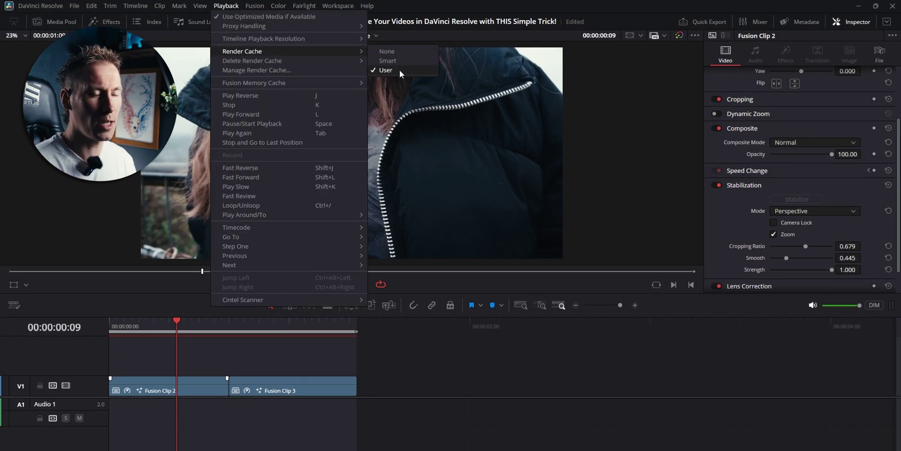
pyautogui.click(399, 70)
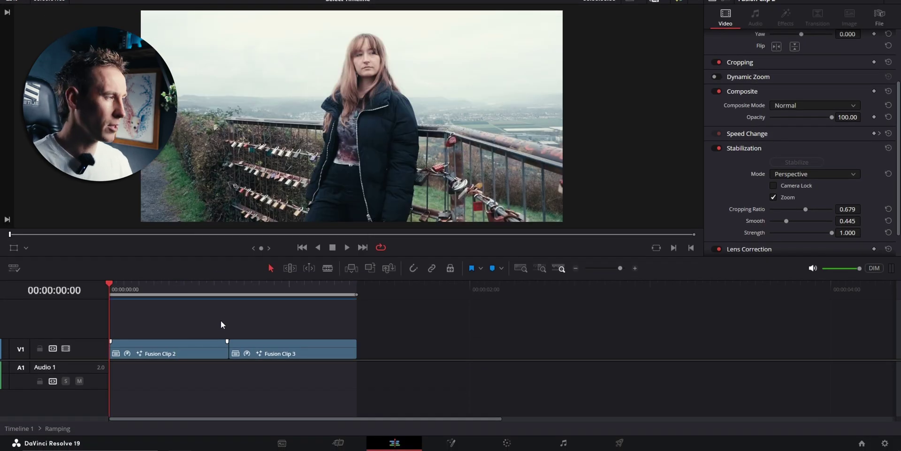
# Play the timeline, then reset Fusion Clip 2's stabilization to cropping 0.500 and smooth 0.250.
pyautogui.press('space')
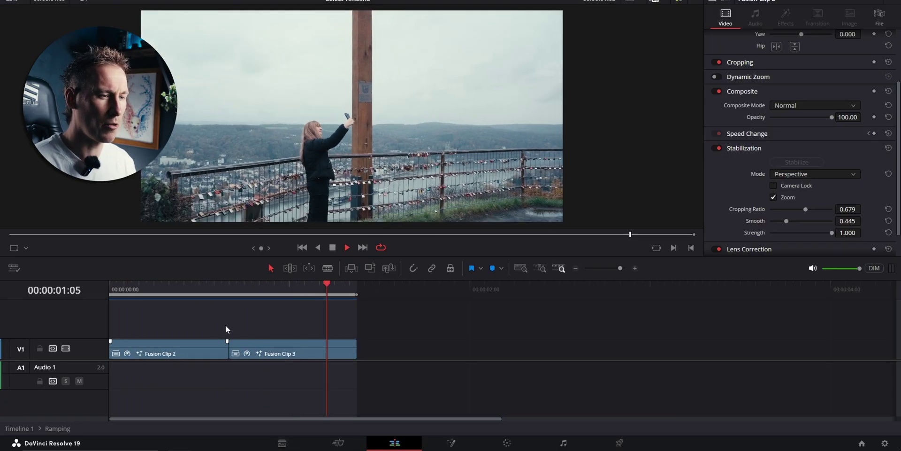
pyautogui.press('space')
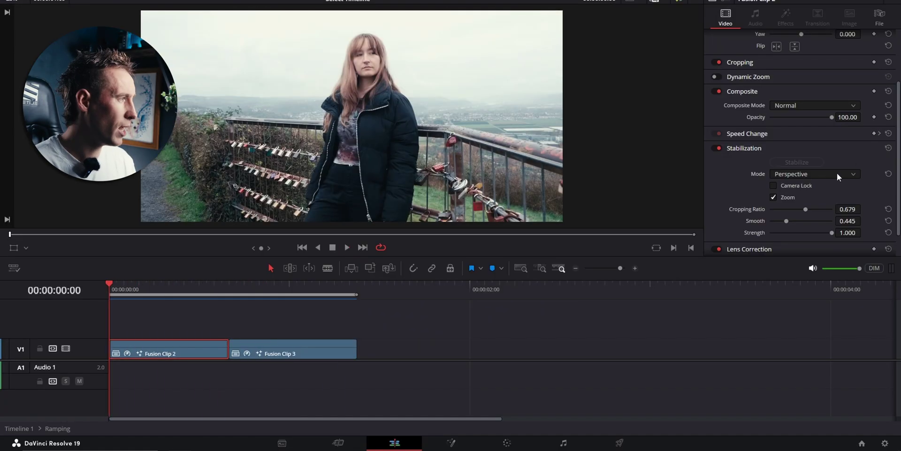
pyautogui.click(889, 149)
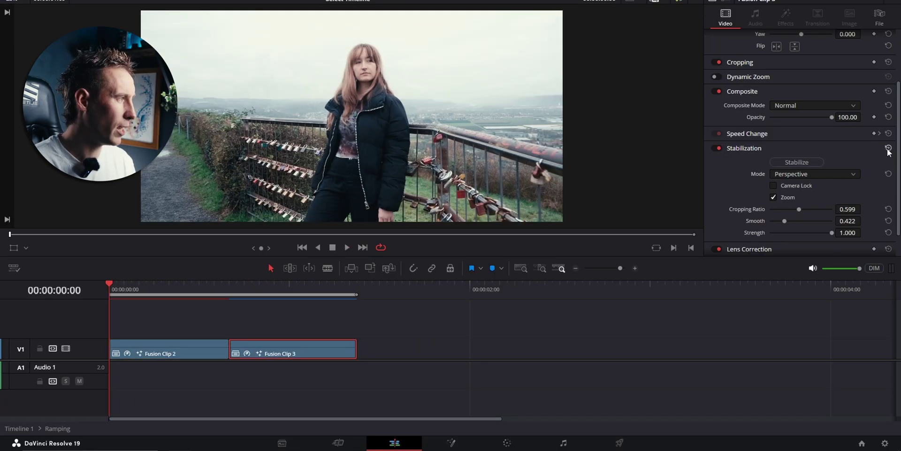
# Open Fusion Clip 2 on the Fusion page, showing its MediaIn1 node.
pyautogui.click(173, 342)
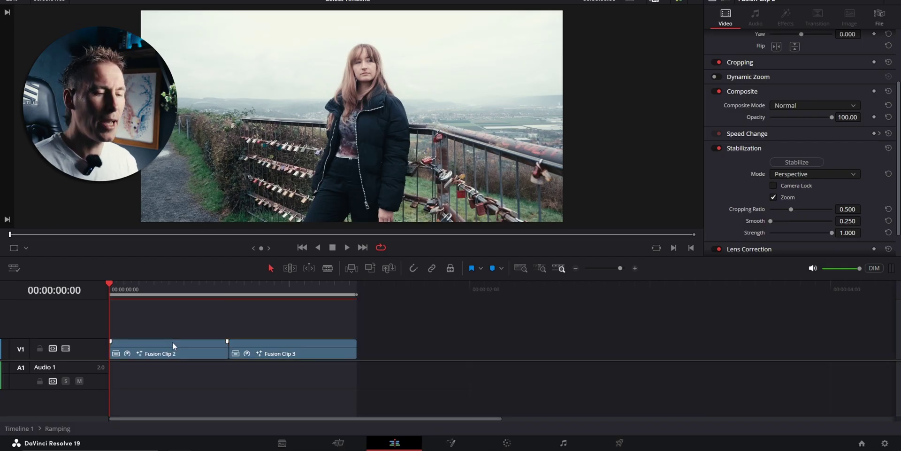
pyautogui.rightClick(198, 347)
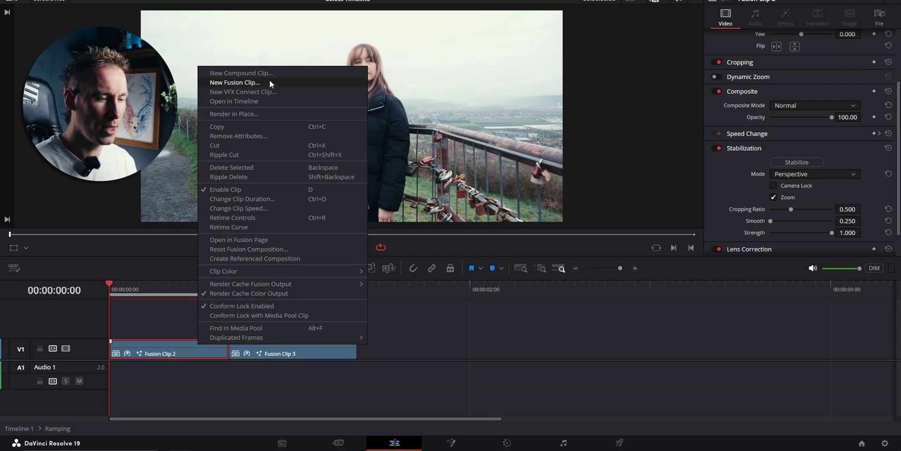
pyautogui.press('Escape')
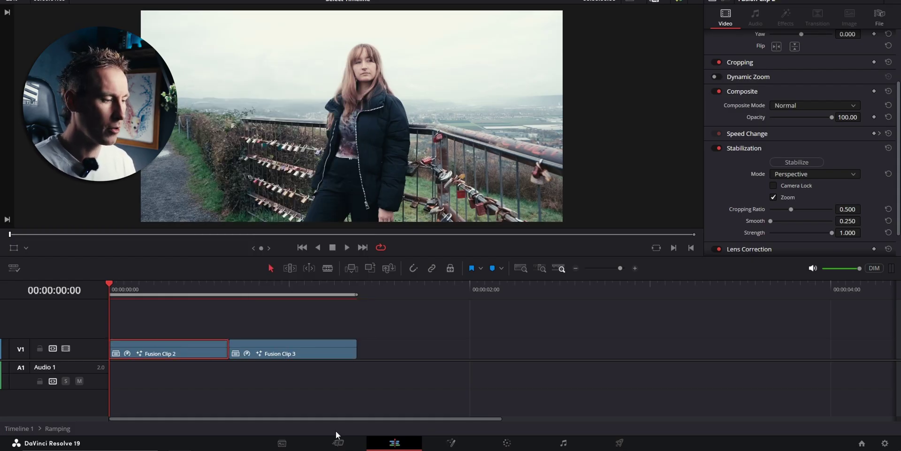
pyautogui.click(451, 443)
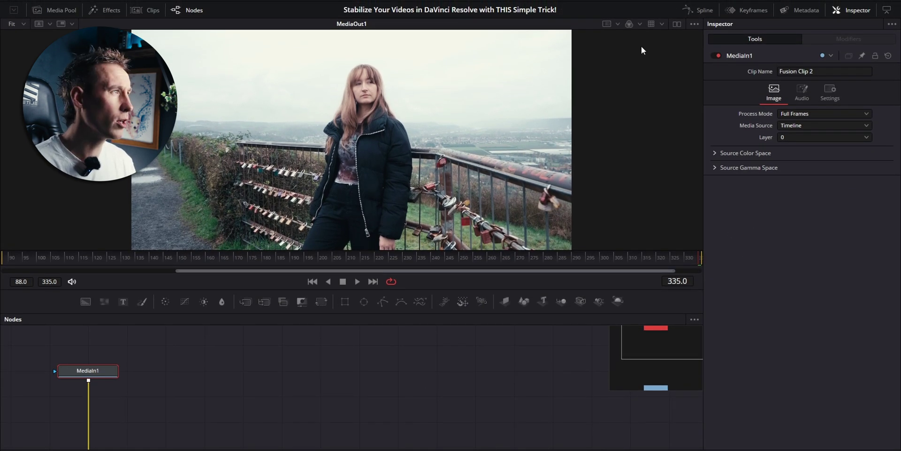
# Switch the Fusion workspace to the Mid Flow Vertical layout preset.
pyautogui.click(678, 23)
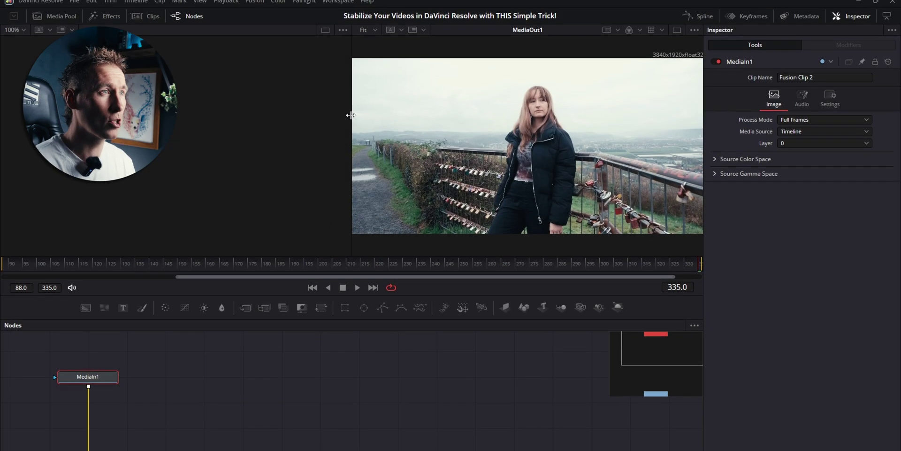
pyautogui.click(339, 1)
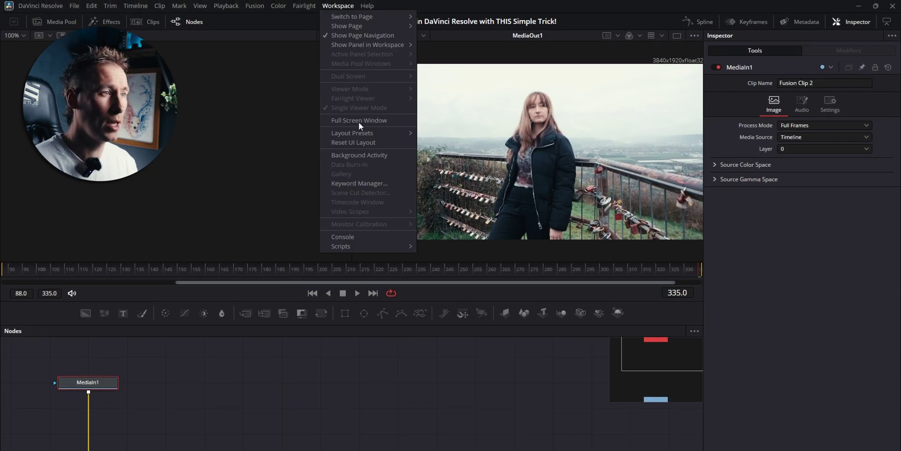
pyautogui.moveTo(361, 132)
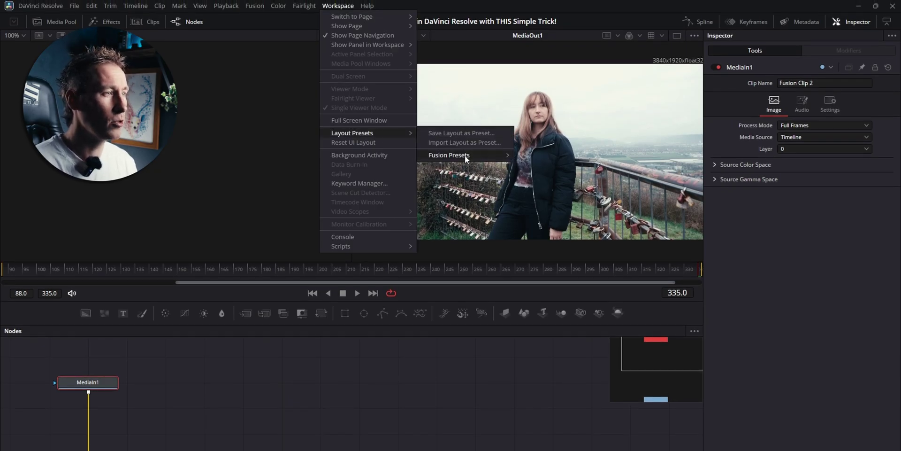
pyautogui.moveTo(465, 155)
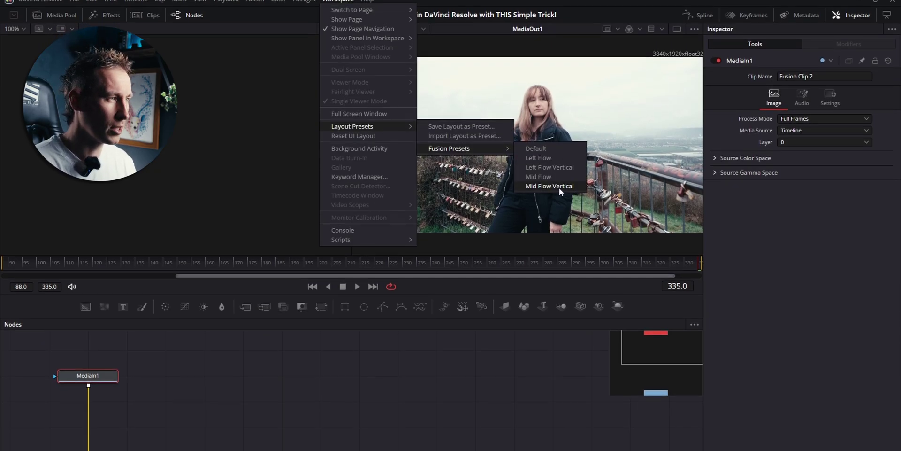
pyautogui.click(559, 187)
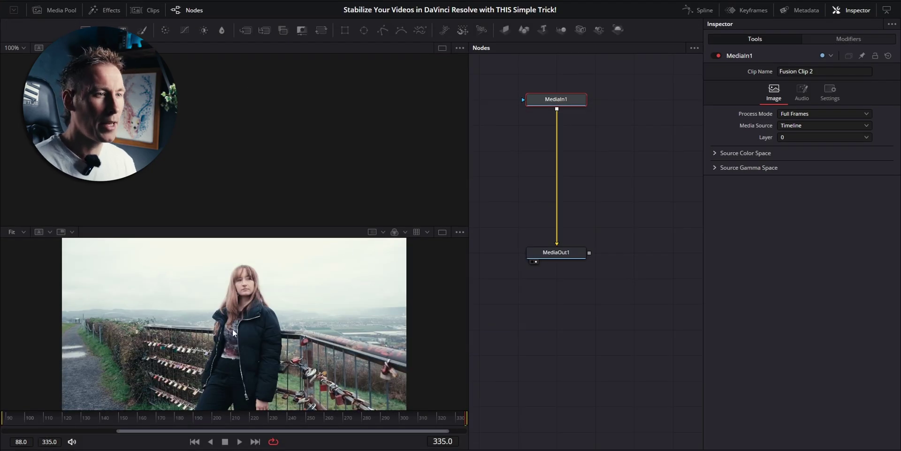
# Show a single enlarged viewer and reposition the MediaIn1 node.
pyautogui.click(442, 232)
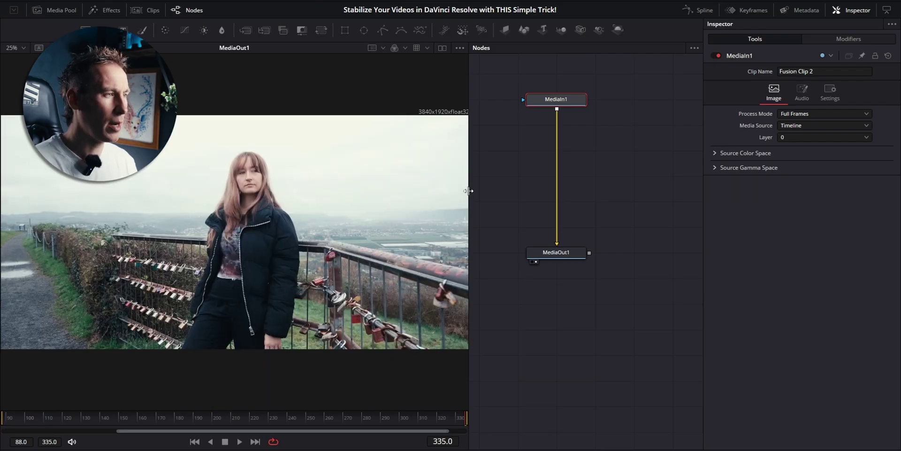
pyautogui.moveTo(468, 191); pyautogui.dragTo(533, 187)
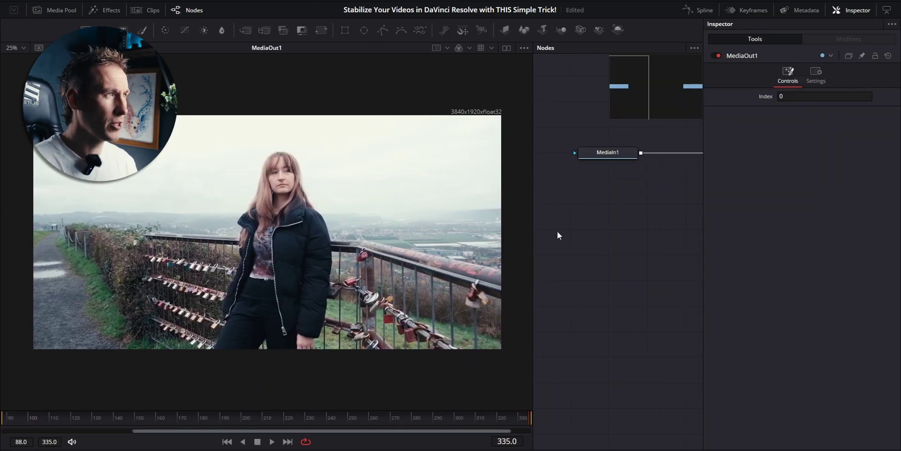
pyautogui.moveTo(617, 160)
pyautogui.mouseDown()
pyautogui.moveTo(628, 153)
pyautogui.moveTo(610, 156)
pyautogui.mouseUp()
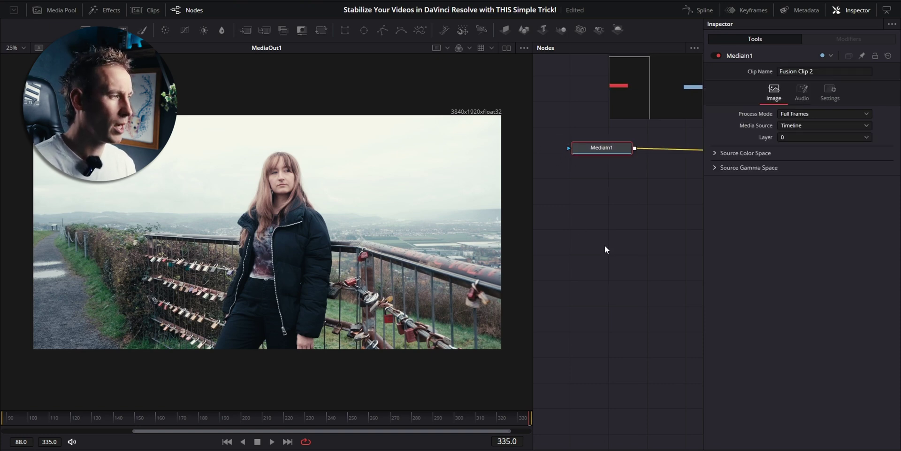
pyautogui.scroll(2, 655, 215)
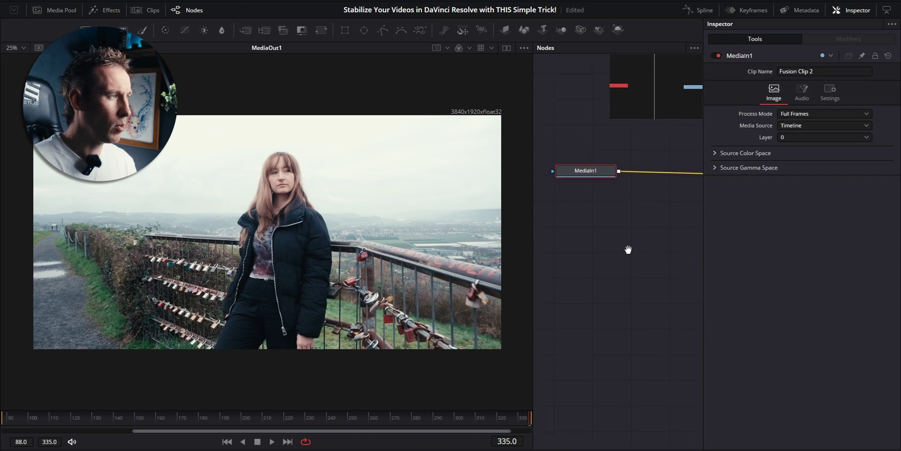
pyautogui.scroll(-3, 655, 215)
pyautogui.hscroll(5, 696, 211)
pyautogui.scroll(6, 696, 211)
pyautogui.scroll(-2, 553, 198)
# Place MediaOut1 directly below MediaIn1 and snap the nodes to the grid.
pyautogui.moveTo(661, 152); pyautogui.dragTo(553, 289)
pyautogui.hscroll(-3, 552, 288)
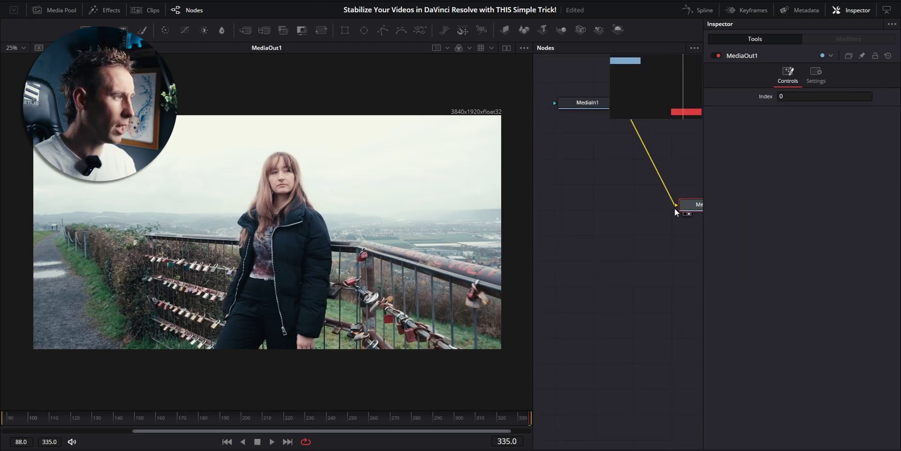
pyautogui.moveTo(694, 203); pyautogui.dragTo(607, 254)
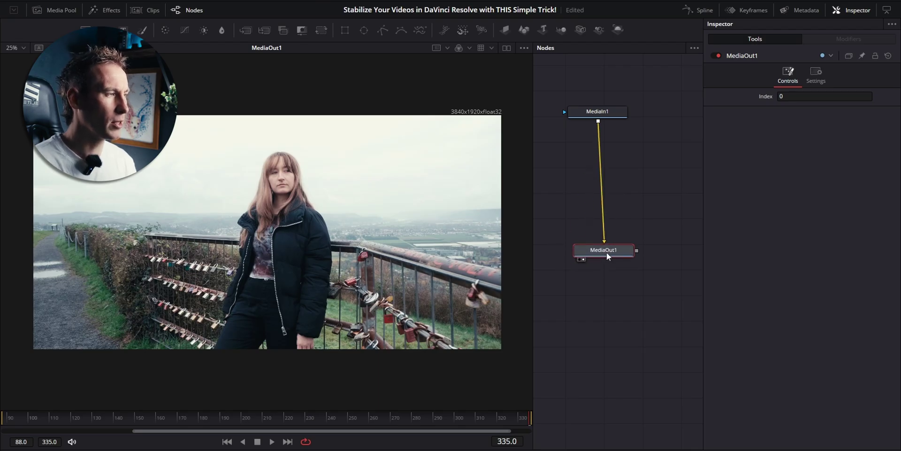
pyautogui.rightClick(637, 203)
pyautogui.moveTo(669, 241)
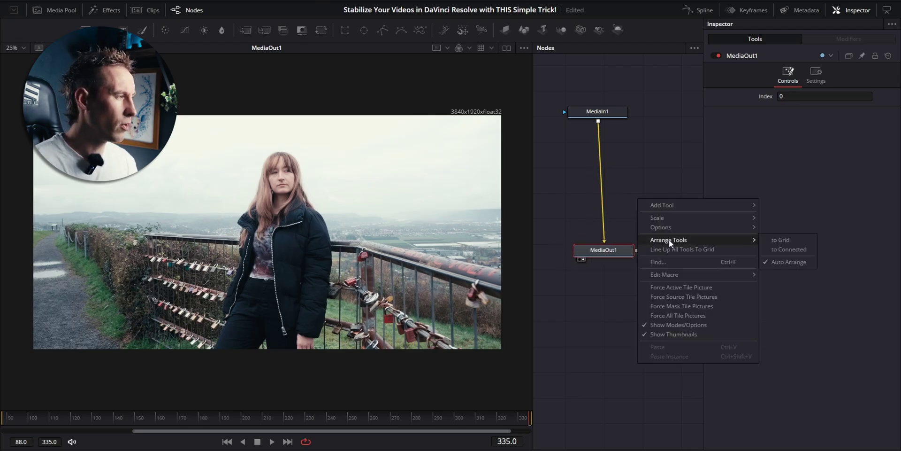
pyautogui.click(788, 242)
pyautogui.moveTo(596, 253); pyautogui.dragTo(617, 247)
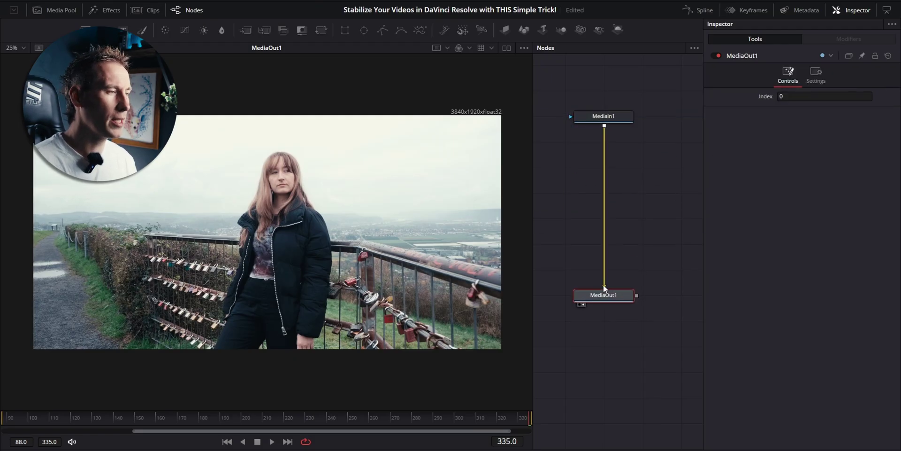
# Undo two node moves, then insert a Tracker node after MediaIn1 via tool search.
pyautogui.hotkey('ctrl', 'z')
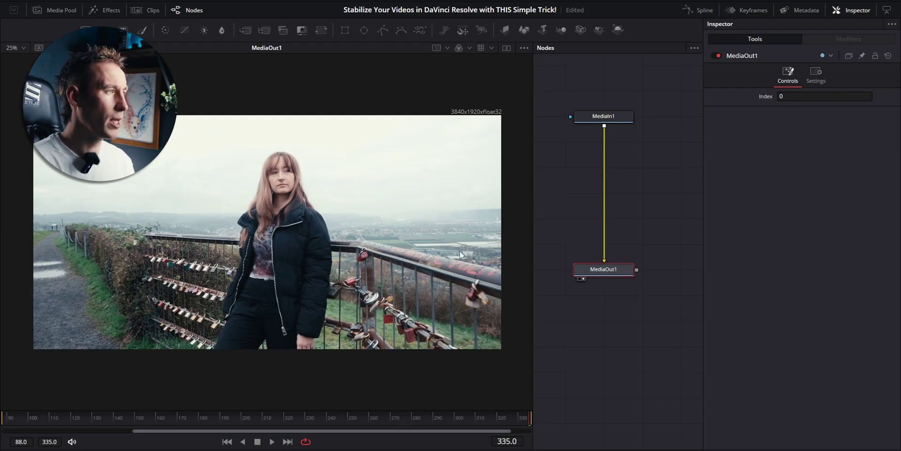
pyautogui.hotkey('ctrl', 'z')
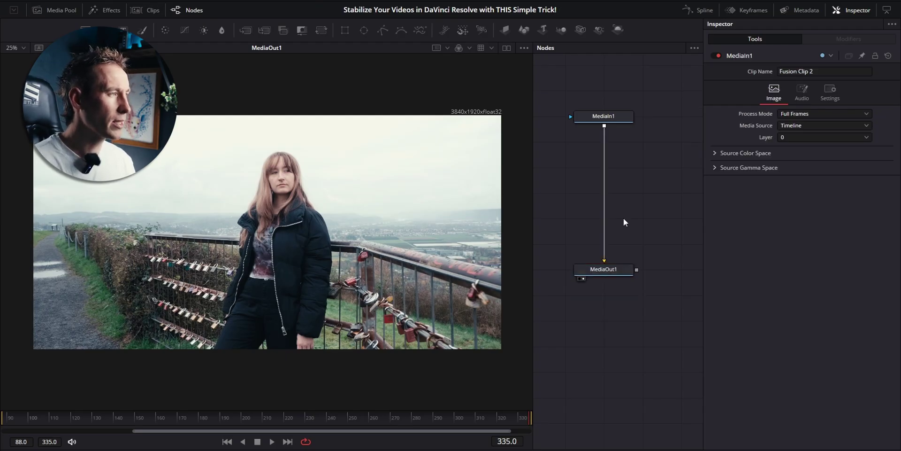
pyautogui.click(615, 120)
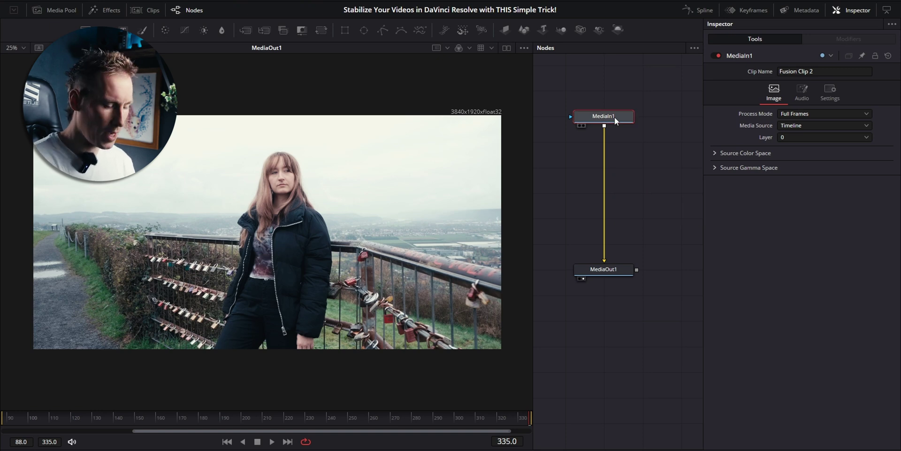
pyautogui.hotkey('shift', 'space')
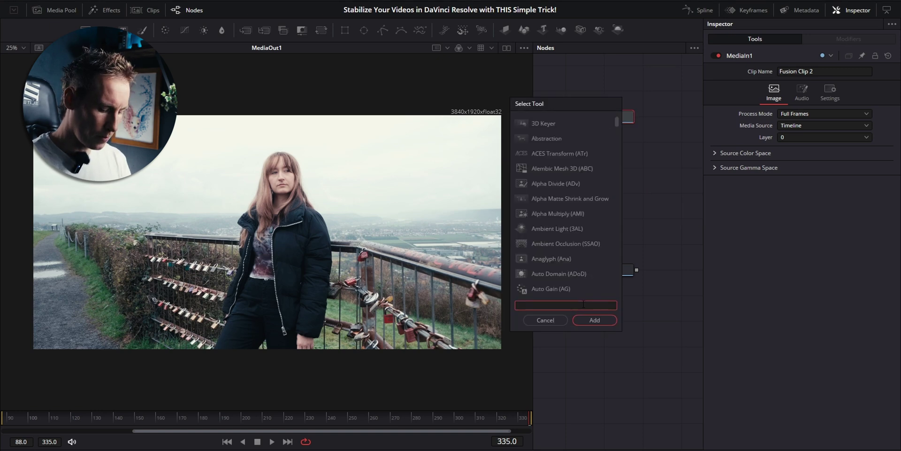
pyautogui.write('tracker')
pyautogui.click(595, 320)
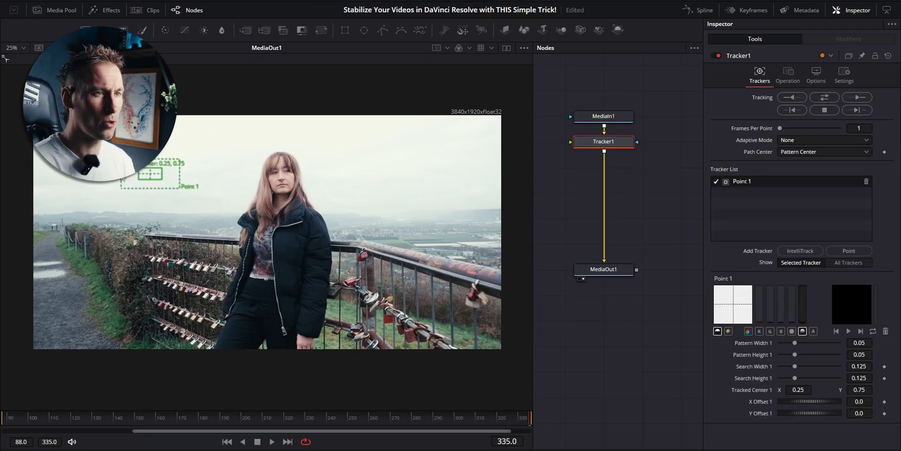
# Go to frame 88 and place the Point 1 tracker on the woman's jacket.
pyautogui.moveTo(141, 173); pyautogui.dragTo(274, 216)
pyautogui.click(104, 419)
pyautogui.moveTo(104, 419); pyautogui.dragTo(2, 416)
pyautogui.moveTo(267, 210); pyautogui.dragTo(266, 238)
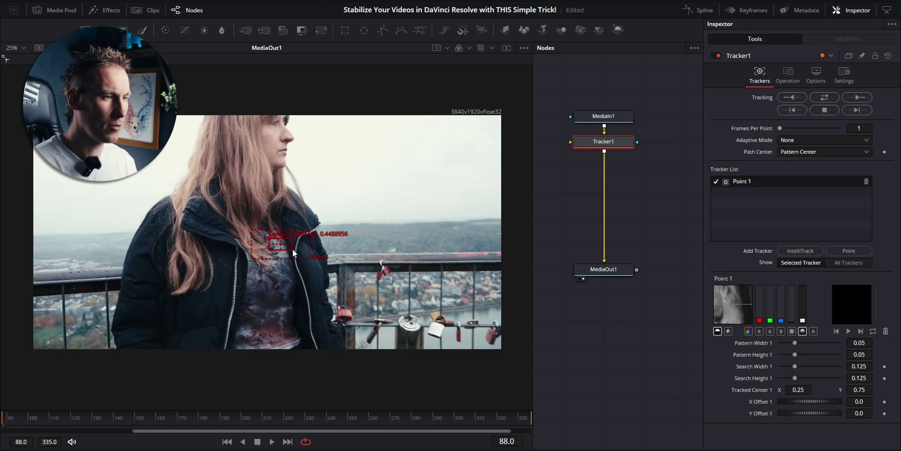
# Resize the pattern box and set the search area to 0.170661 × 0.263253.
pyautogui.moveTo(292, 250)
pyautogui.mouseDown()
pyautogui.moveTo(286, 274)
pyautogui.moveTo(294, 233)
pyautogui.moveTo(307, 246)
pyautogui.moveTo(295, 268)
pyautogui.moveTo(301, 257)
pyautogui.mouseUp()
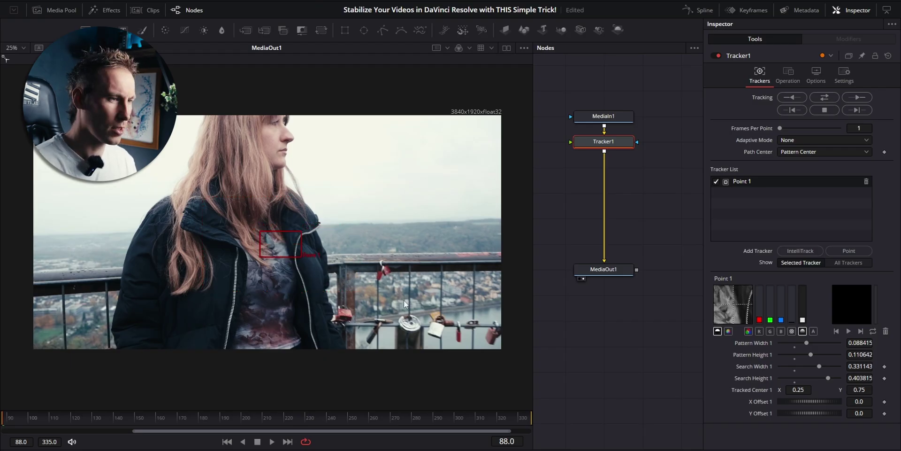
pyautogui.moveTo(302, 258)
pyautogui.mouseDown()
pyautogui.moveTo(314, 266)
pyautogui.moveTo(302, 260)
pyautogui.mouseUp()
pyautogui.moveTo(260, 229)
pyautogui.mouseDown()
pyautogui.moveTo(269, 218)
pyautogui.moveTo(197, 247)
pyautogui.moveTo(191, 217)
pyautogui.moveTo(250, 237)
pyautogui.moveTo(251, 253)
pyautogui.moveTo(249, 226)
pyautogui.mouseUp()
pyautogui.moveTo(340, 290); pyautogui.dragTo(340, 290)
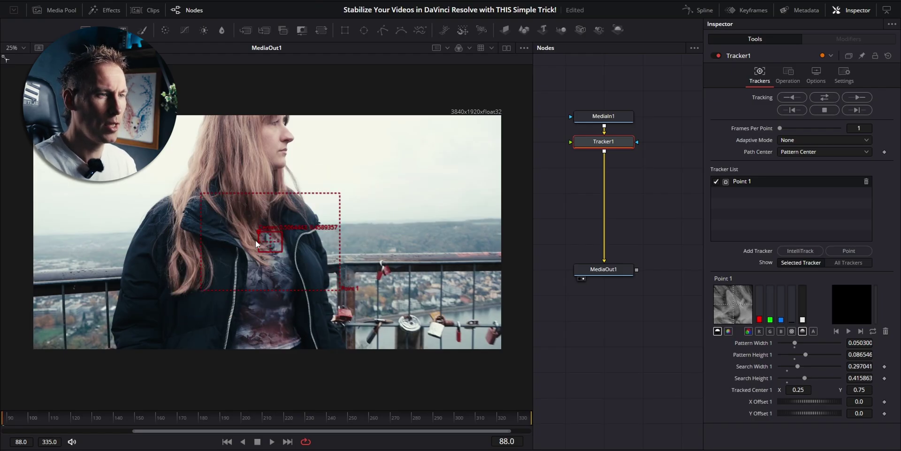
pyautogui.moveTo(339, 289); pyautogui.dragTo(387, 317)
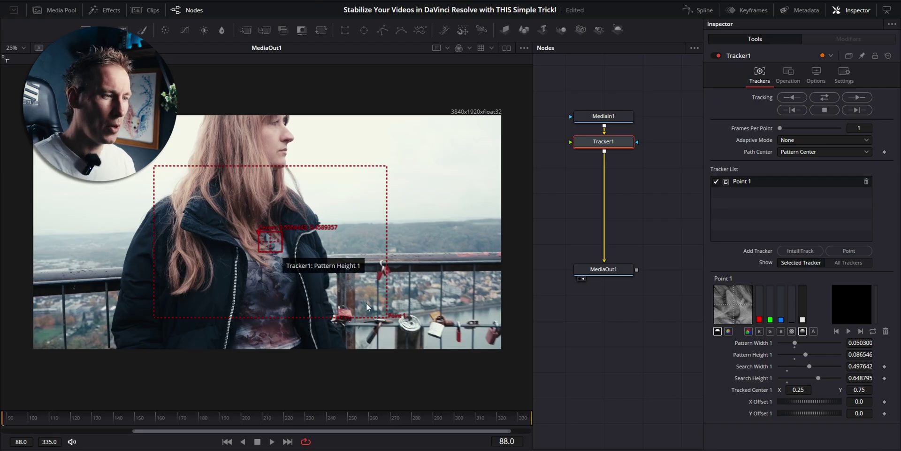
pyautogui.moveTo(387, 317); pyautogui.dragTo(311, 272)
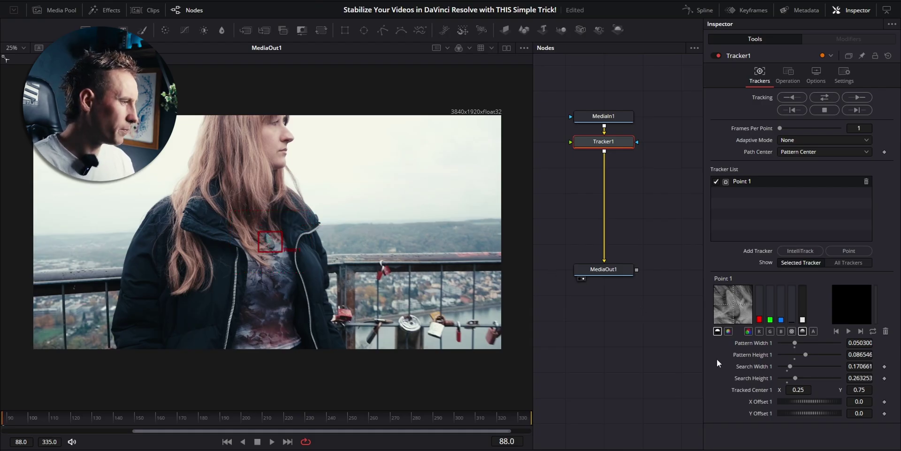
# Compare the Point 1 pattern preview across RGB, R, G and B channels, ending on red.
pyautogui.click(748, 330)
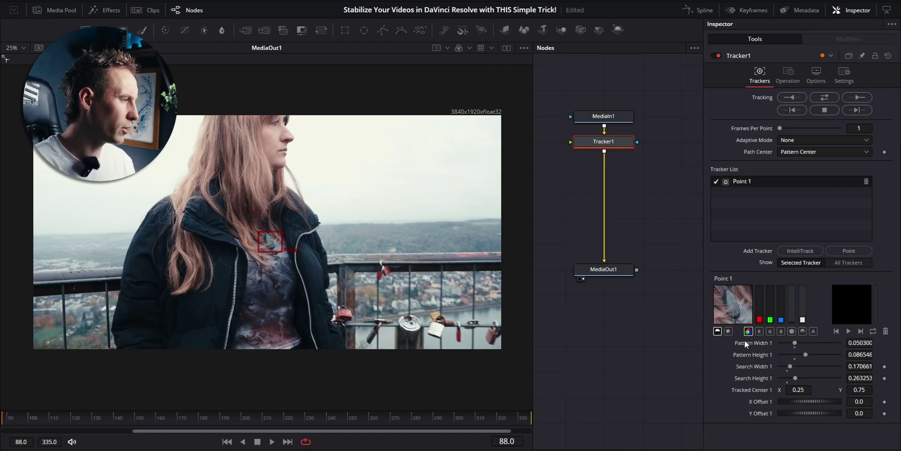
pyautogui.click(759, 333)
pyautogui.click(770, 331)
pyautogui.click(781, 332)
pyautogui.click(802, 331)
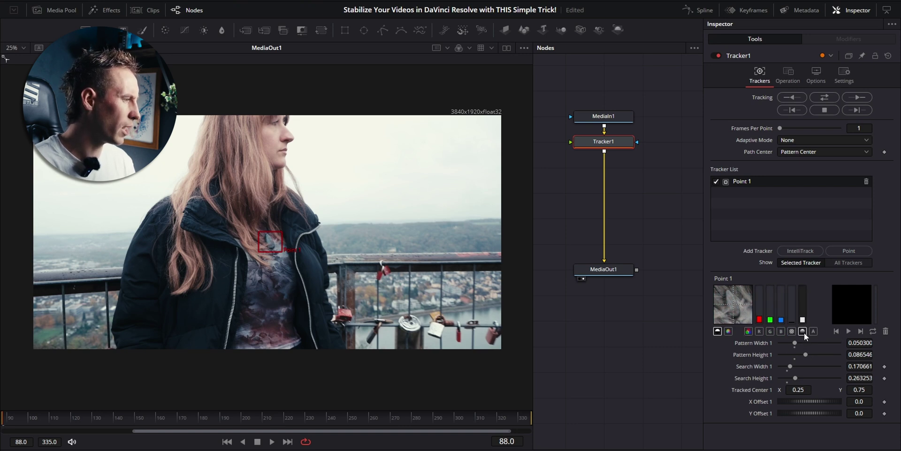
pyautogui.click(749, 331)
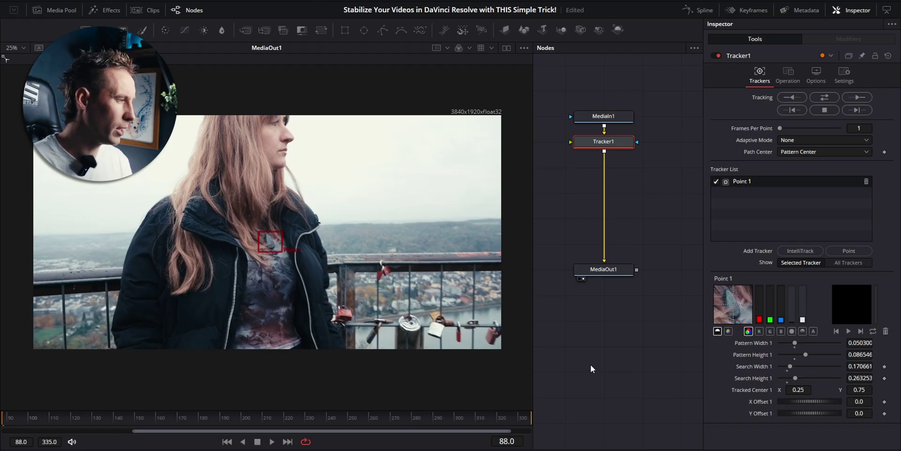
pyautogui.click(760, 332)
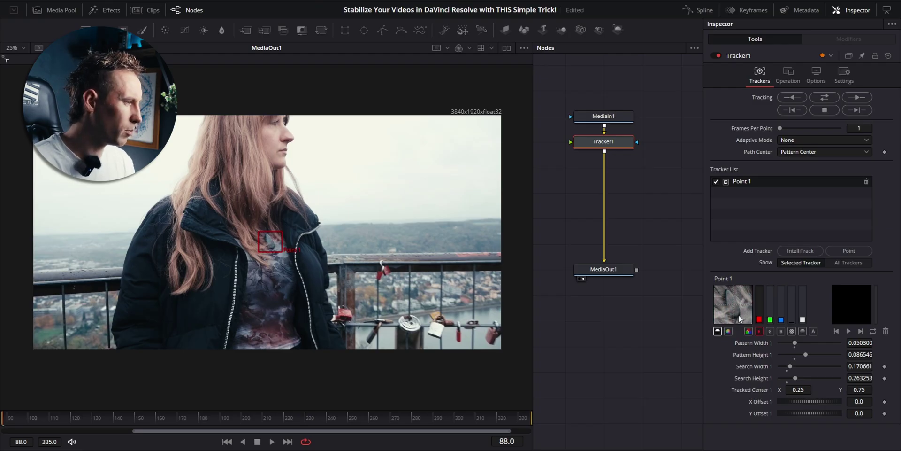
pyautogui.click(770, 332)
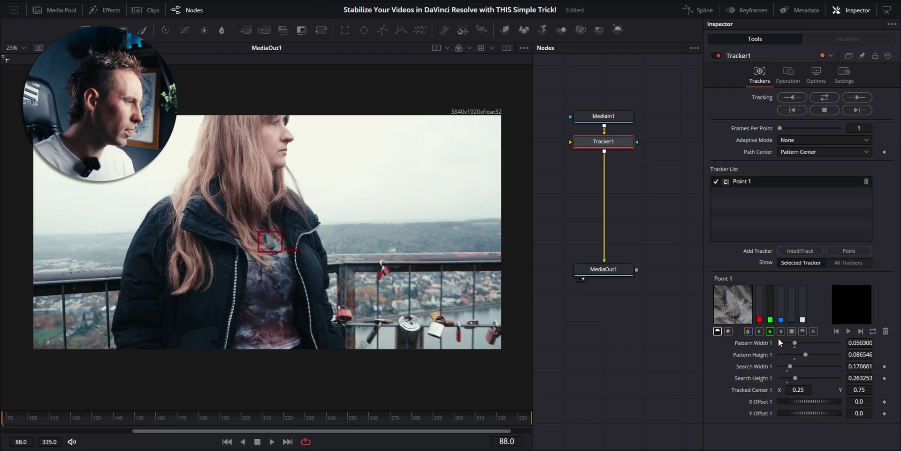
pyautogui.click(781, 331)
pyautogui.click(768, 332)
pyautogui.click(763, 331)
pyautogui.click(781, 331)
pyautogui.click(768, 333)
pyautogui.click(761, 332)
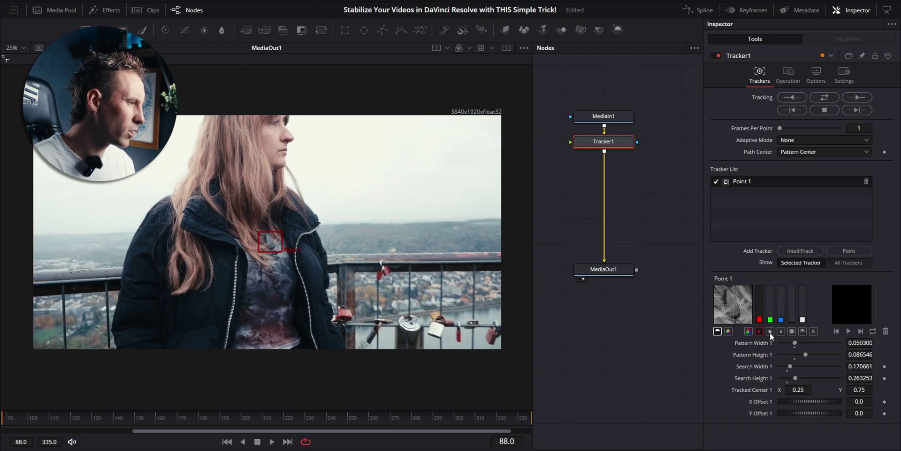
pyautogui.click(769, 332)
pyautogui.click(761, 332)
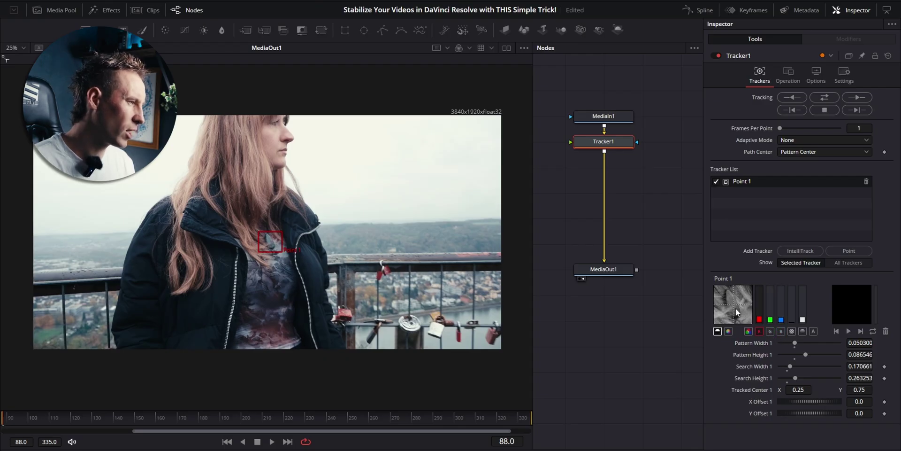
pyautogui.click(769, 331)
pyautogui.click(761, 332)
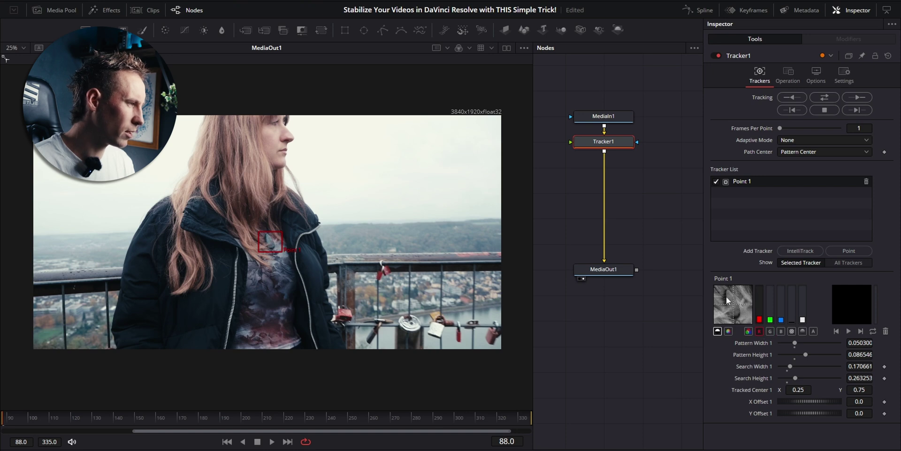
pyautogui.moveTo(258, 237)
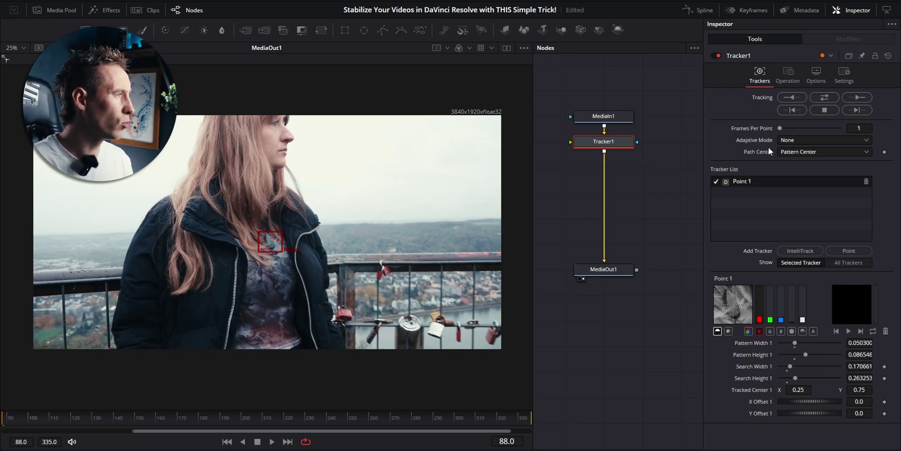
# Set Tracker1's adaptive mode to Best match.
pyautogui.click(786, 140)
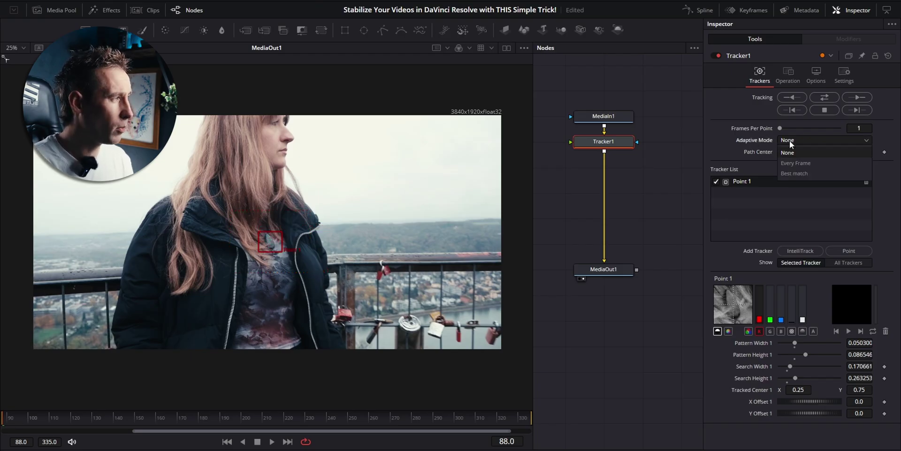
pyautogui.click(803, 173)
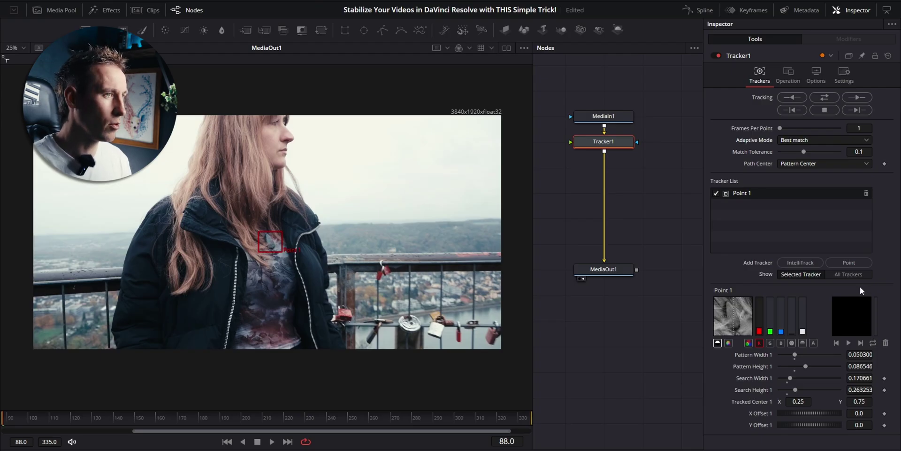
# Run a brief forward track on Point 1 and cancel it after a few frames.
pyautogui.click(856, 98)
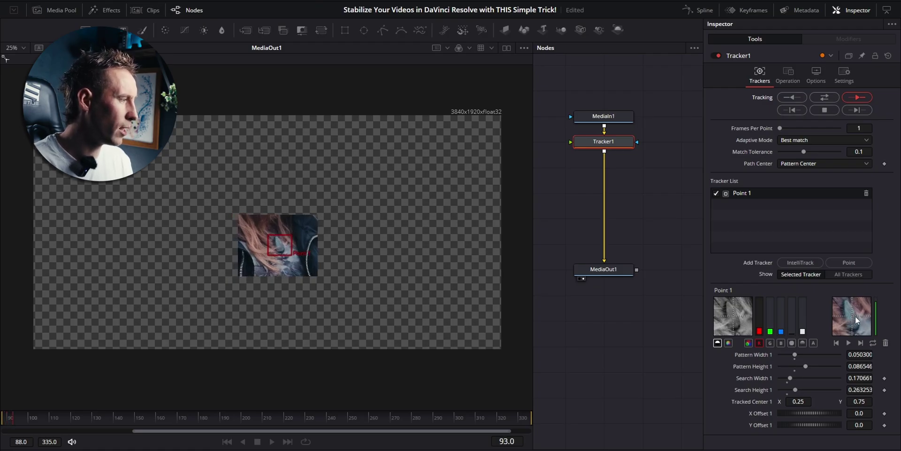
pyautogui.click(822, 110)
pyautogui.click(537, 254)
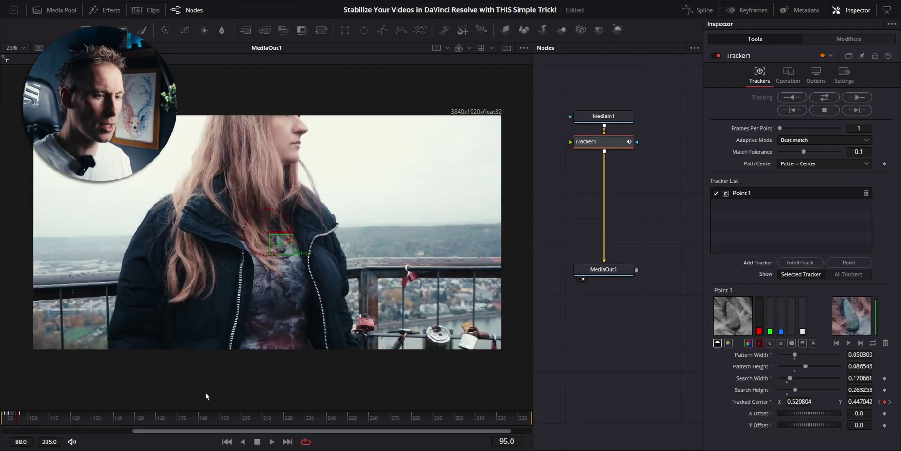
# Zoom into the viewer and step through frames 91 to 96 to check Point 1's track.
pyautogui.moveTo(19, 418); pyautogui.dragTo(13, 418)
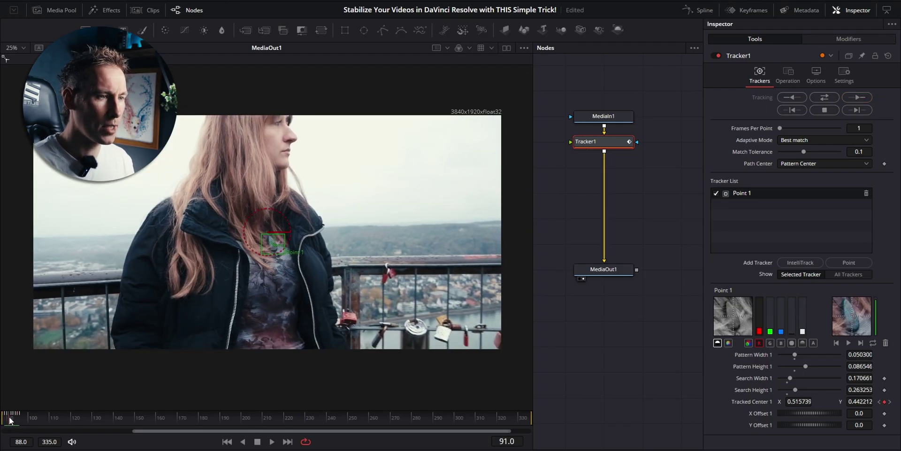
pyautogui.moveTo(278, 270)
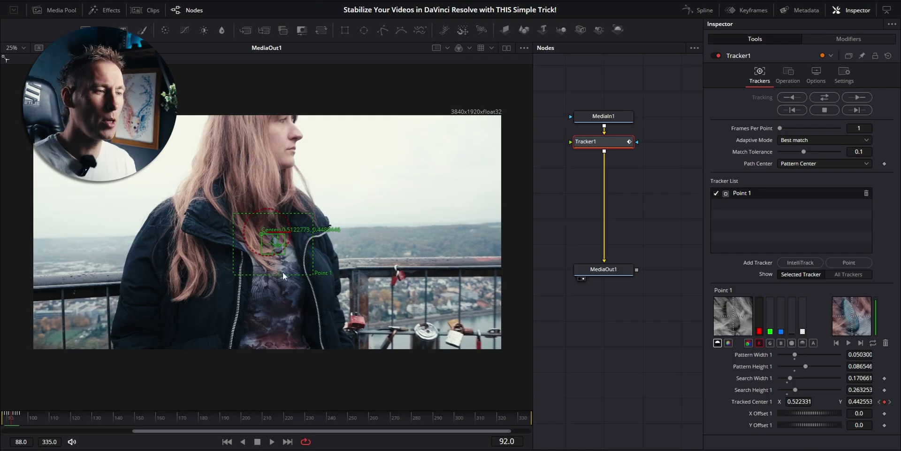
pyautogui.scroll(5, 282, 277)
pyautogui.scroll(-3, 278, 273)
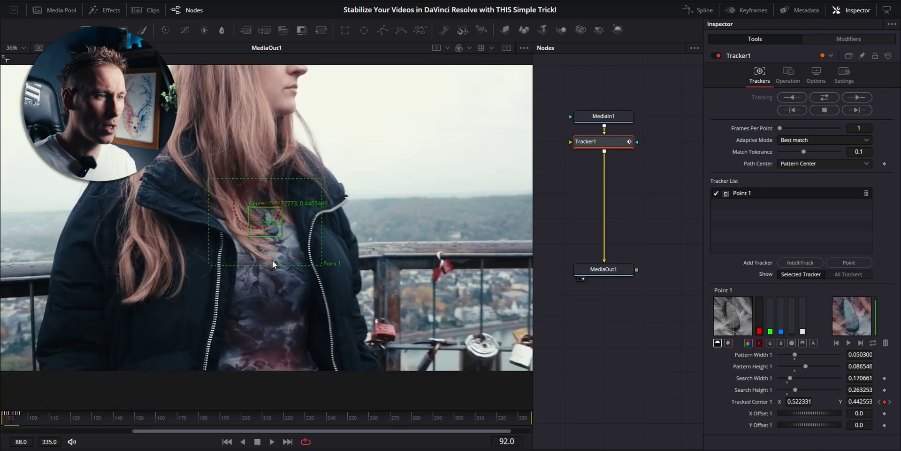
pyautogui.scroll(-2, 274, 265)
pyautogui.scroll(5, 274, 266)
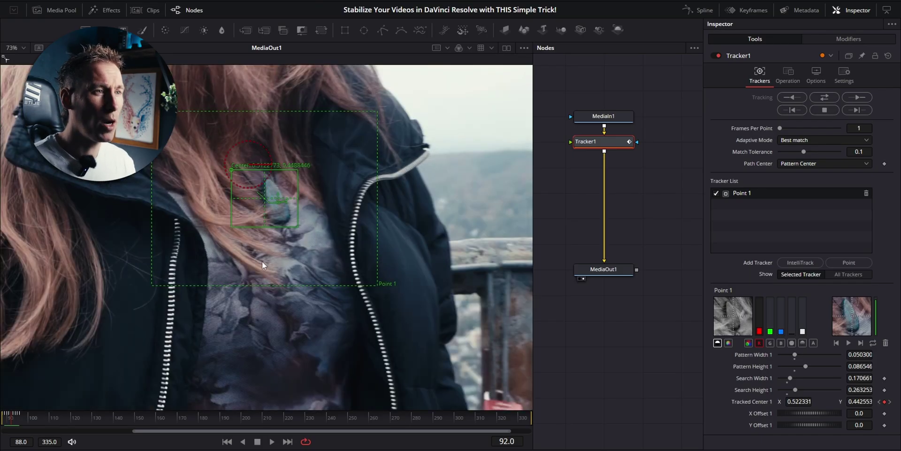
pyautogui.moveTo(591, 202); pyautogui.dragTo(657, 194)
pyautogui.moveTo(301, 256); pyautogui.dragTo(316, 286)
pyautogui.click(10, 420)
pyautogui.press('Right')
pyautogui.press('Right')
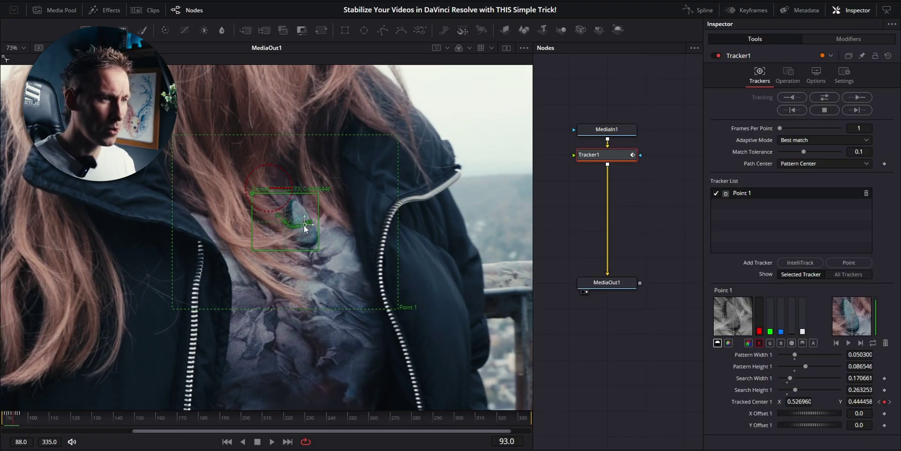
pyautogui.click(17, 420)
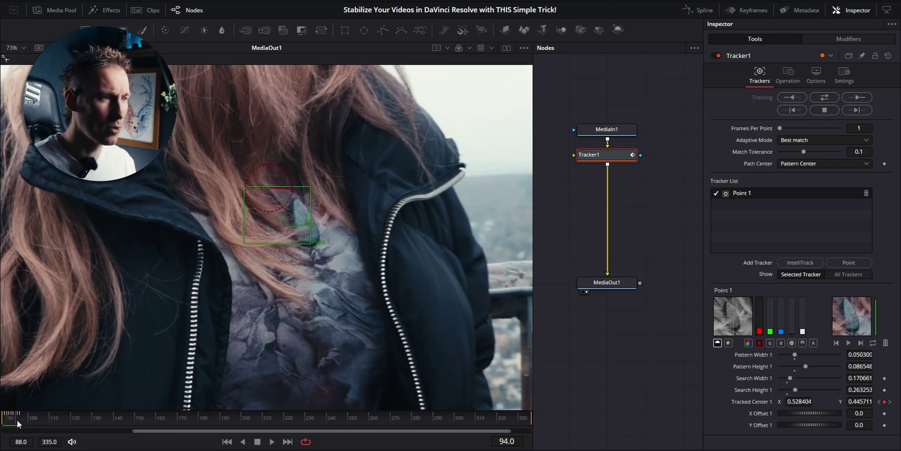
pyautogui.click(19, 420)
pyautogui.click(21, 419)
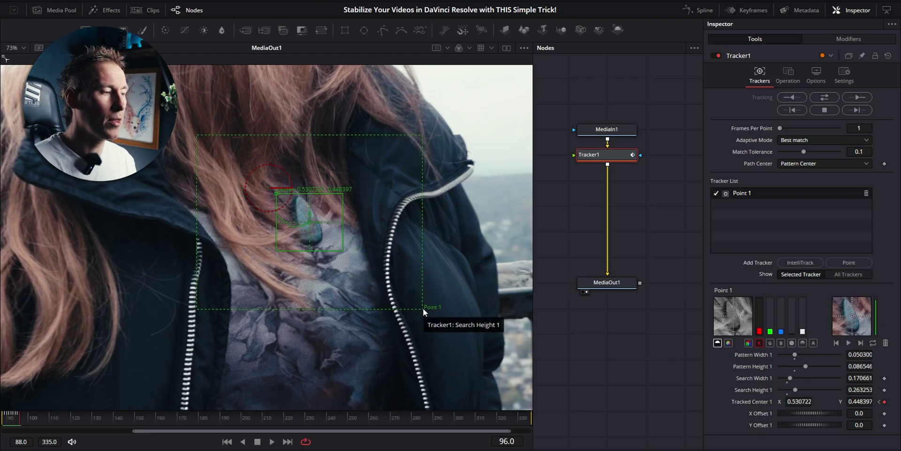
# Shrink the search box, cancel a trial track at frame 110, and return to about frame 106.
pyautogui.moveTo(423, 308); pyautogui.dragTo(373, 276)
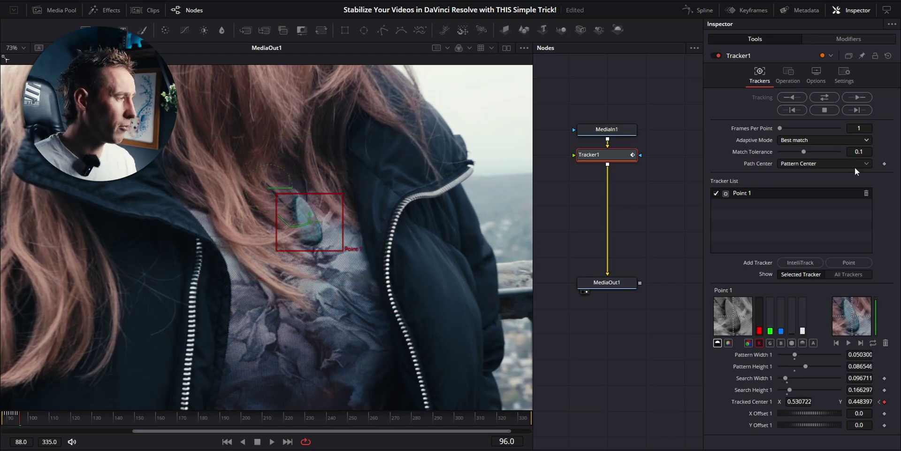
pyautogui.click(856, 98)
pyautogui.click(856, 324)
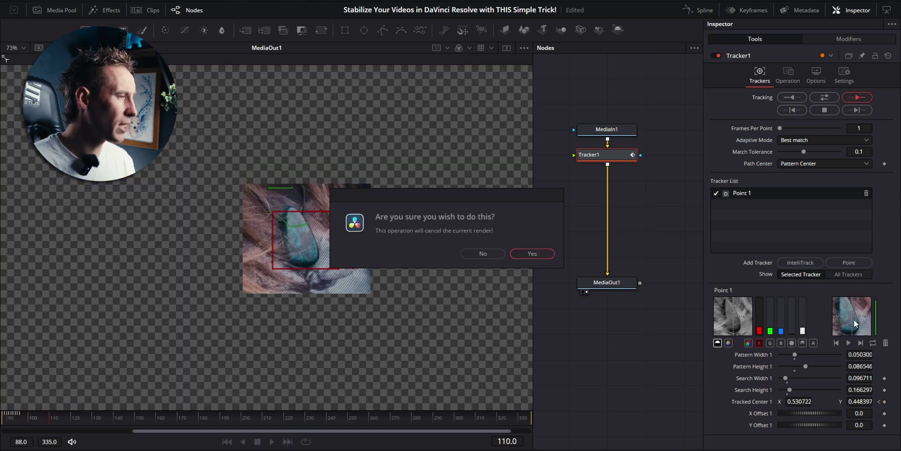
pyautogui.click(532, 253)
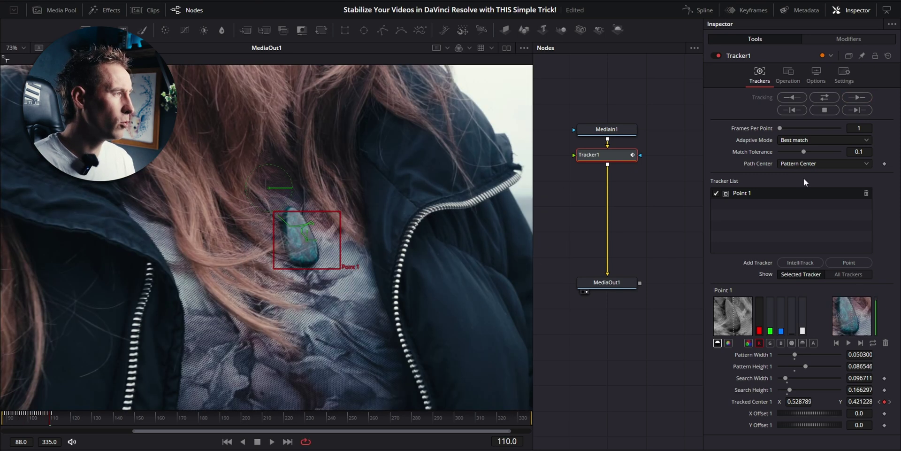
pyautogui.click(49, 417)
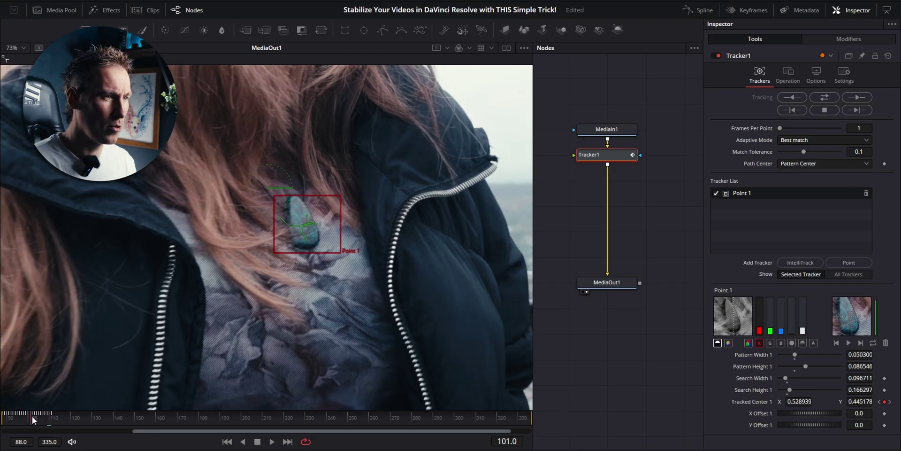
pyautogui.moveTo(49, 419); pyautogui.dragTo(40, 419)
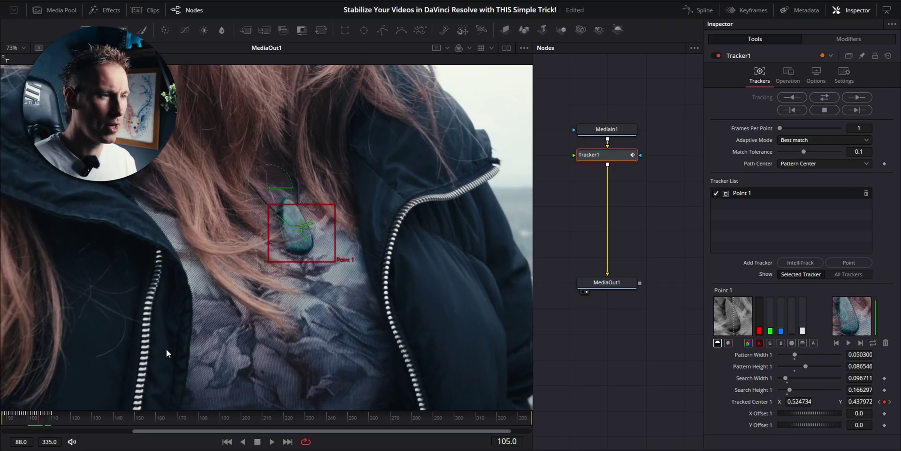
# Enlarge the pattern box and track Point 1 forward to frame 335.
pyautogui.moveTo(326, 260); pyautogui.dragTo(331, 268)
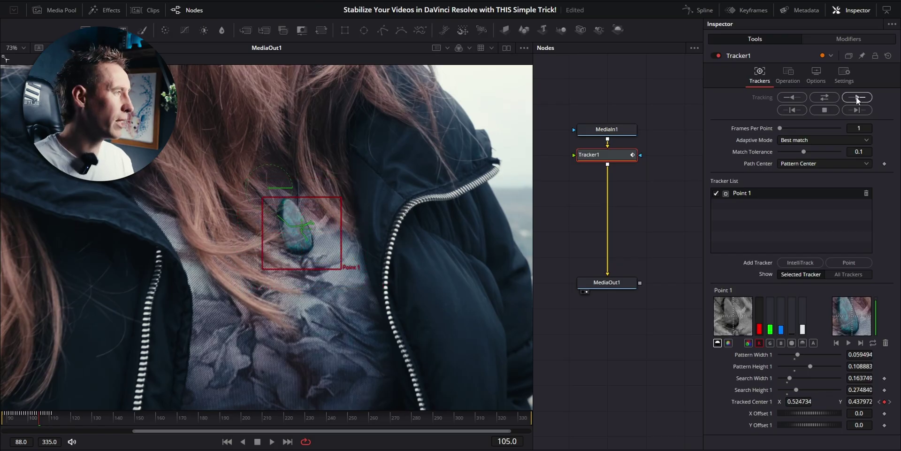
pyautogui.click(856, 97)
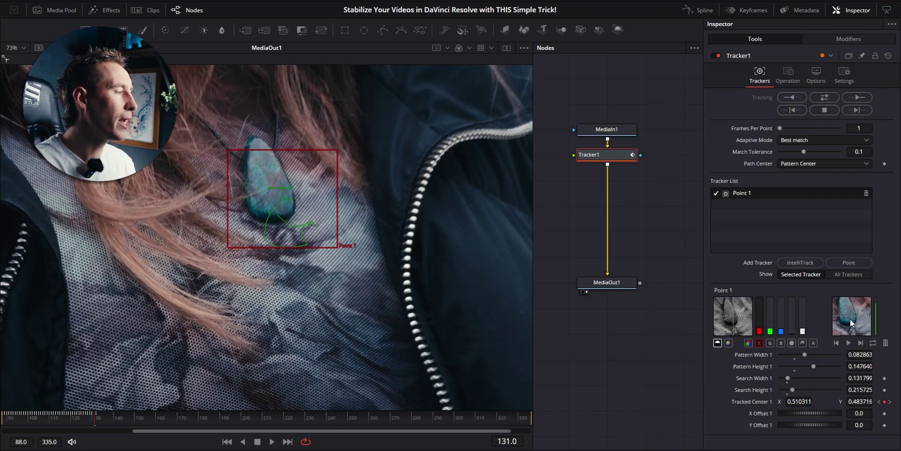
pyautogui.moveTo(326, 187)
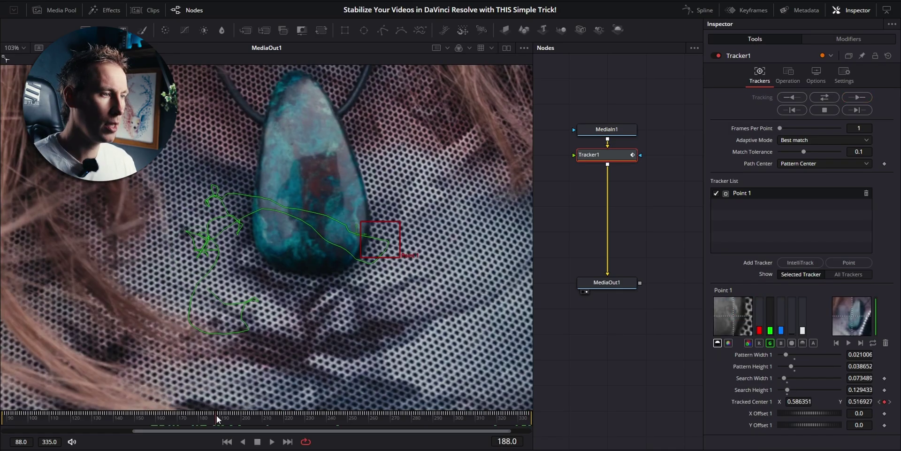
pyautogui.moveTo(217, 418); pyautogui.dragTo(236, 418)
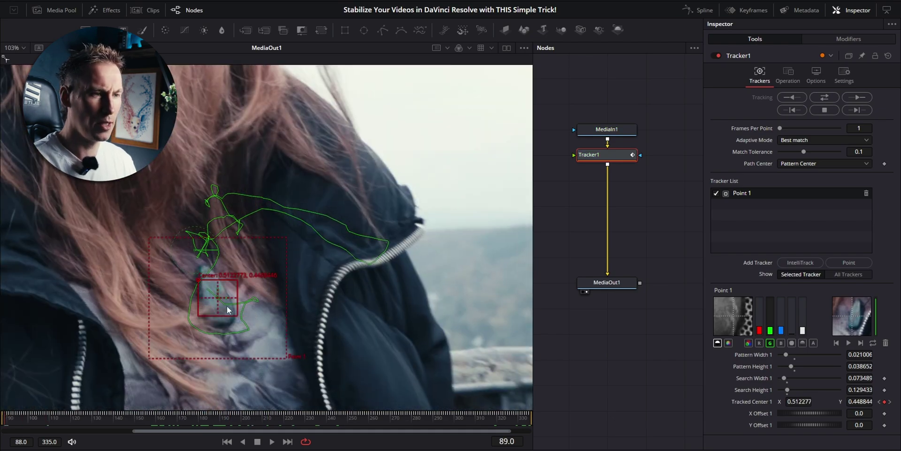
pyautogui.moveTo(113, 418); pyautogui.dragTo(276, 418)
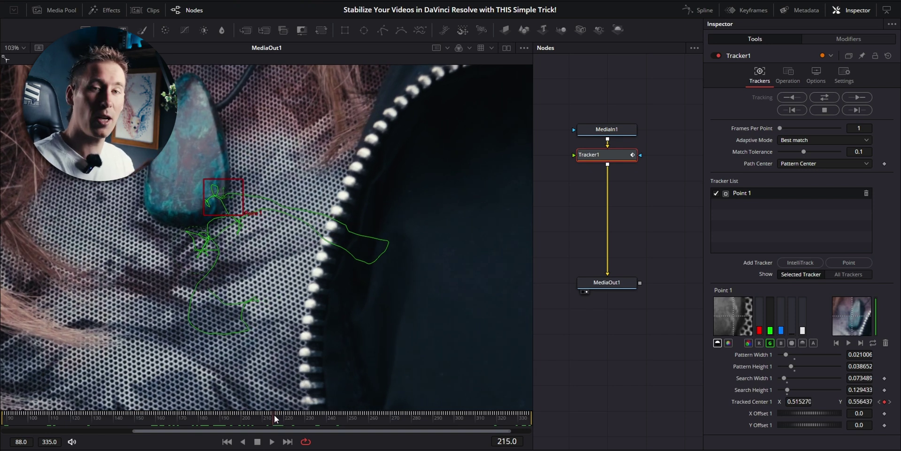
pyautogui.moveTo(250, 416); pyautogui.dragTo(15, 412)
pyautogui.scroll(-5, 372, 292)
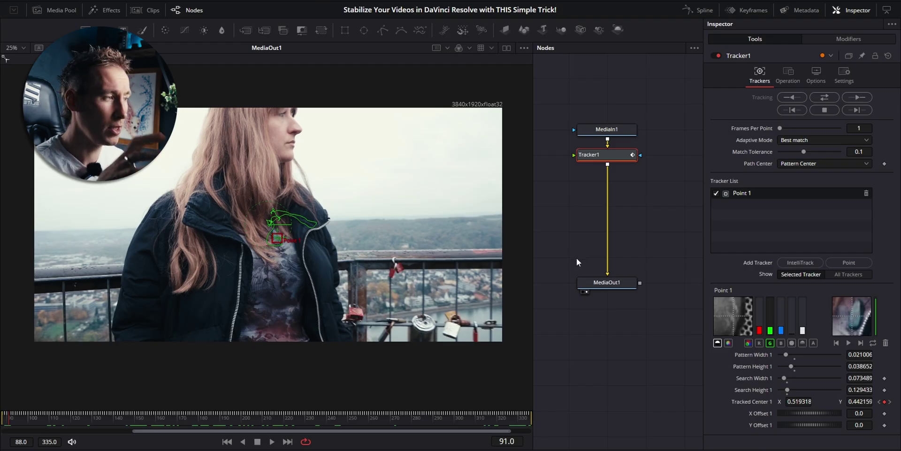
# Set Tracker1's Operation to Match Move with Merge BG only, and preview at frame 180.
pyautogui.click(785, 78)
pyautogui.click(801, 97)
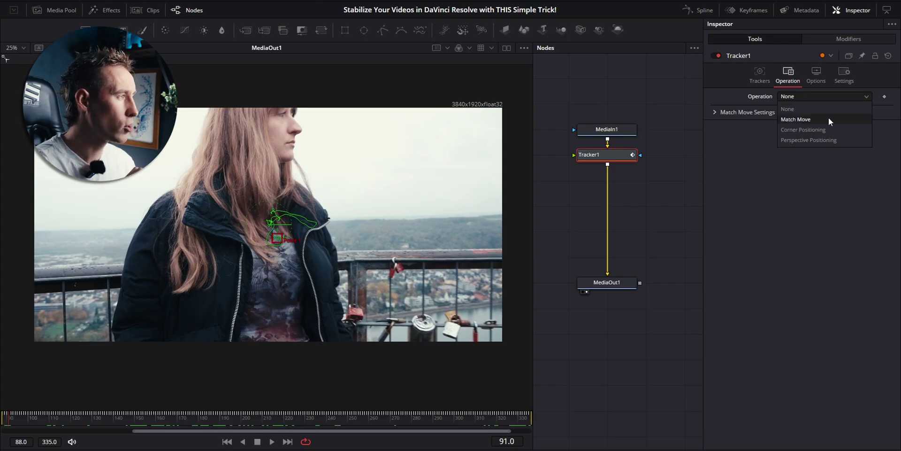
pyautogui.click(829, 119)
pyautogui.click(792, 108)
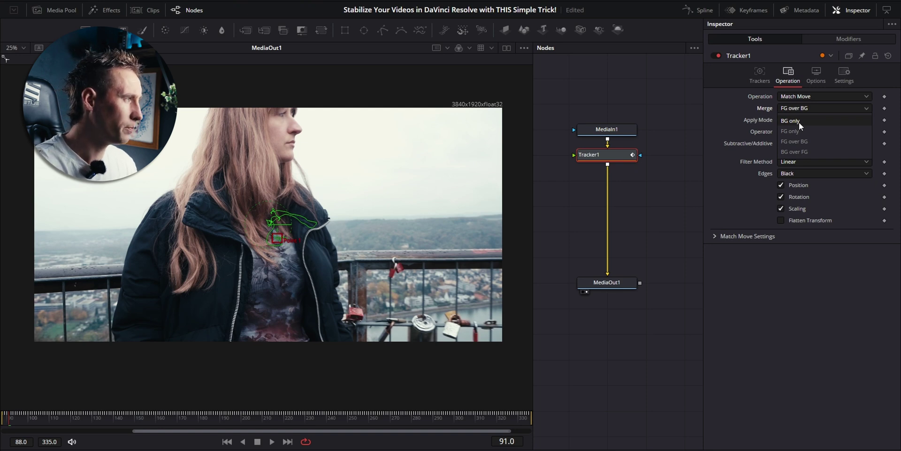
pyautogui.click(798, 122)
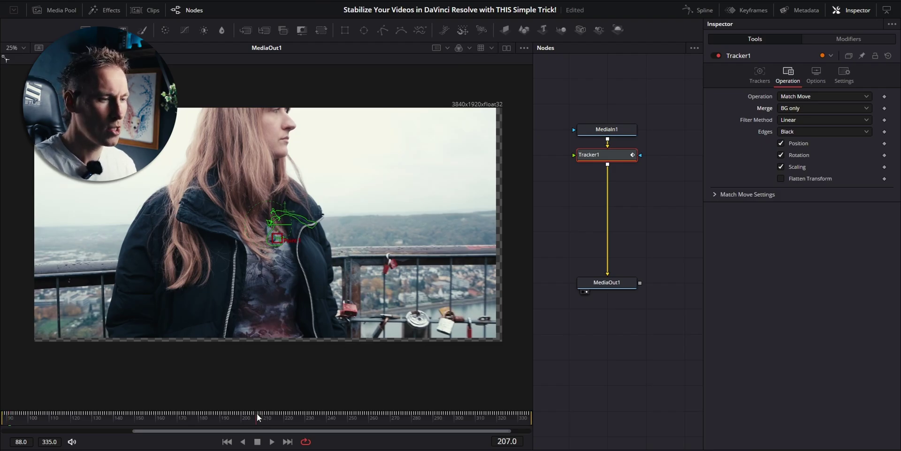
pyautogui.moveTo(252, 413); pyautogui.dragTo(353, 417)
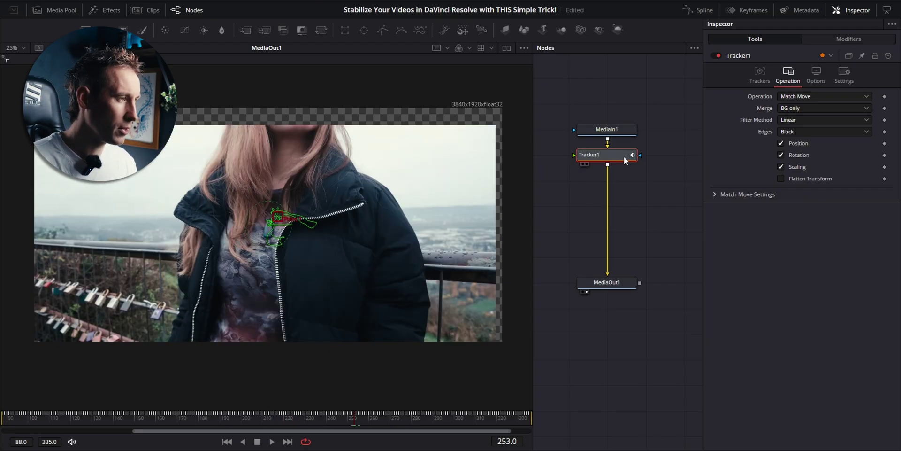
# Add a Transform node after Tracker1 using the Shift+Space tool search.
pyautogui.hotkey('shift', 'space')
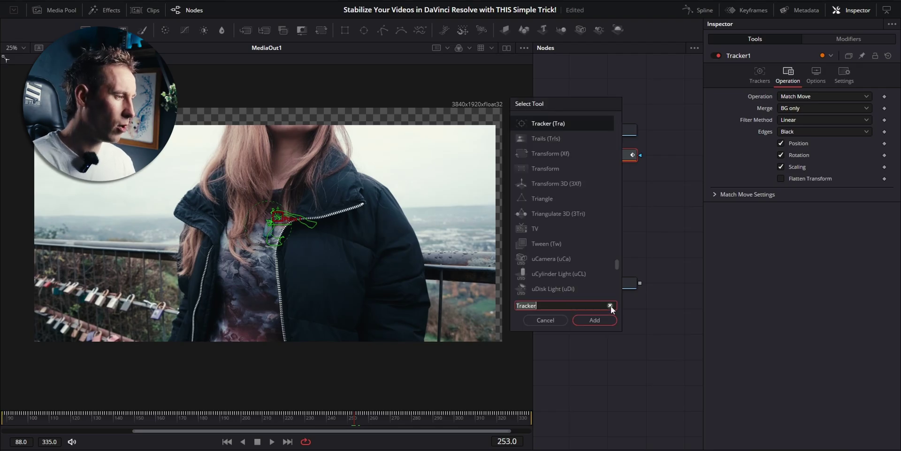
pyautogui.write('transform')
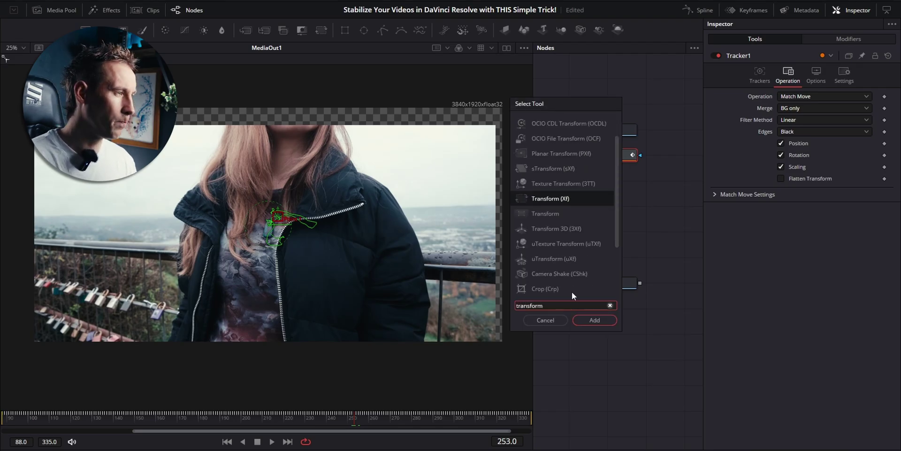
pyautogui.click(547, 215)
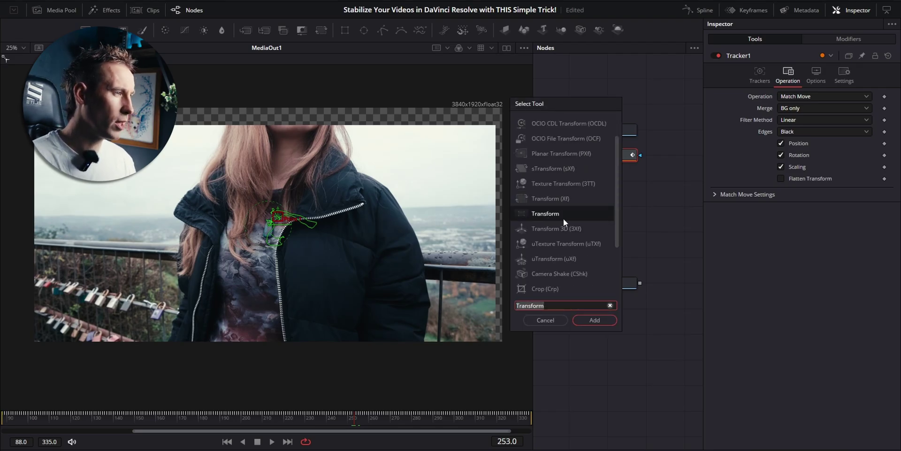
pyautogui.click(603, 319)
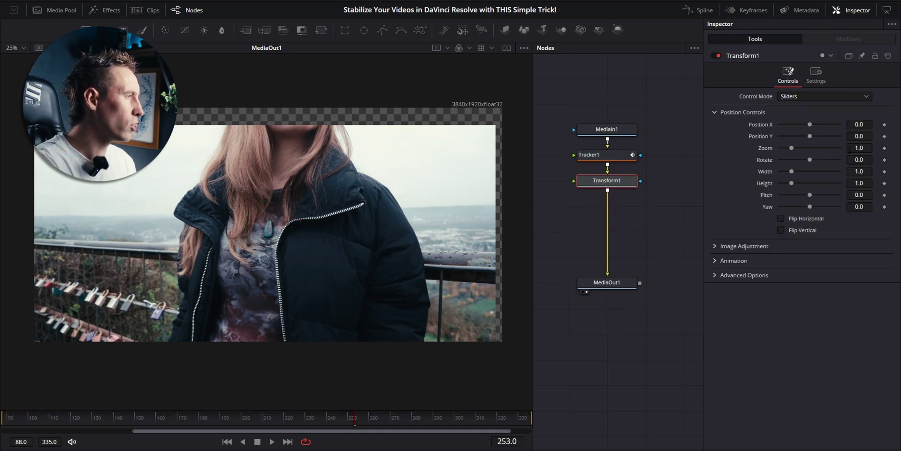
# Raise Transform1's Zoom to about 1.363, checking edges at earlier frames.
pyautogui.moveTo(859, 148); pyautogui.dragTo(889, 148)
pyautogui.moveTo(296, 422); pyautogui.dragTo(256, 424)
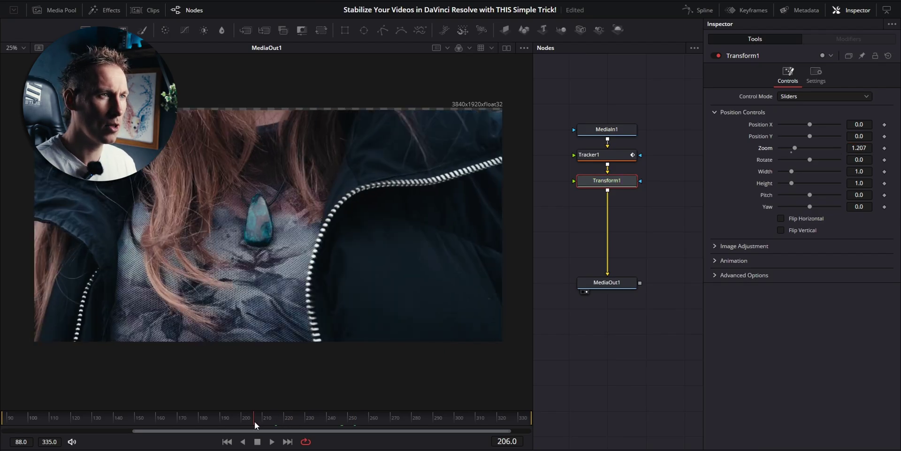
pyautogui.moveTo(858, 147); pyautogui.dragTo(875, 147)
pyautogui.moveTo(197, 422); pyautogui.dragTo(506, 419)
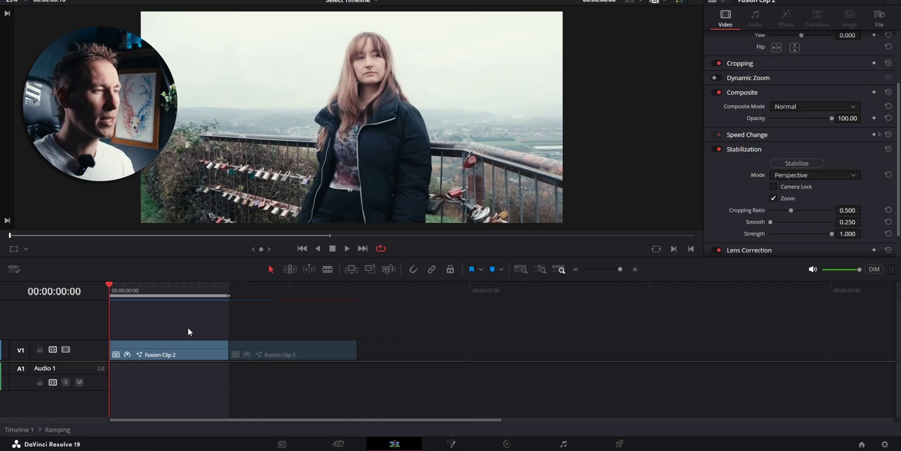
# Stop playback, select Fusion Clip 3 on the timeline and open it in Fusion.
pyautogui.press('space')
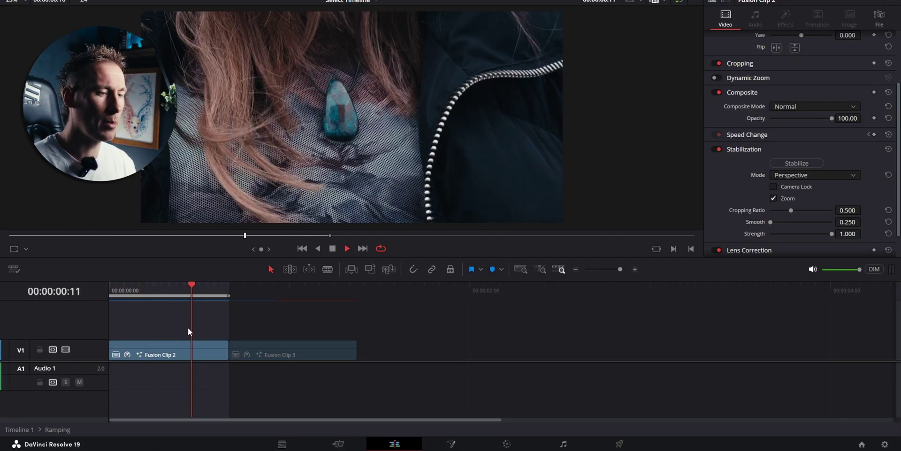
pyautogui.click(302, 344)
pyautogui.click(301, 346)
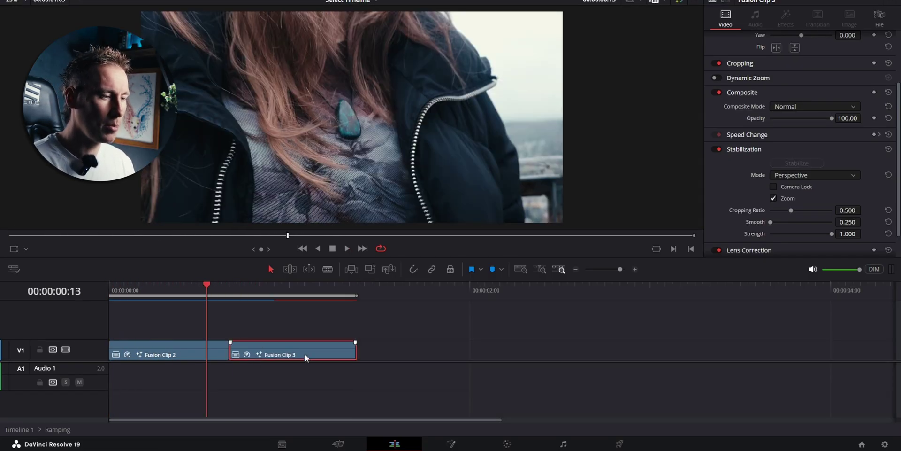
pyautogui.rightClick(302, 351)
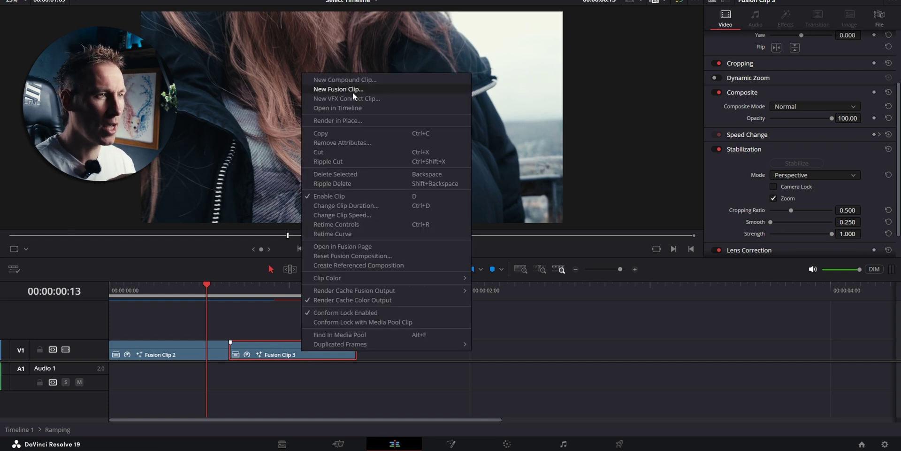
pyautogui.click(281, 333)
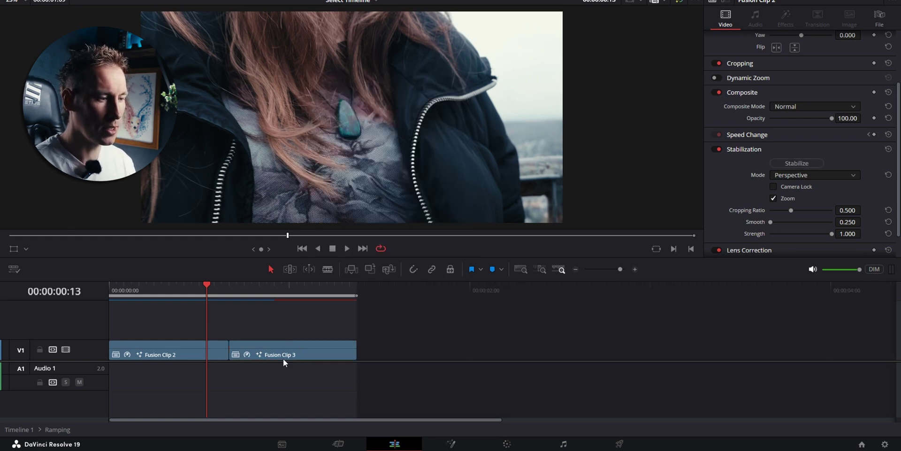
pyautogui.click(288, 350)
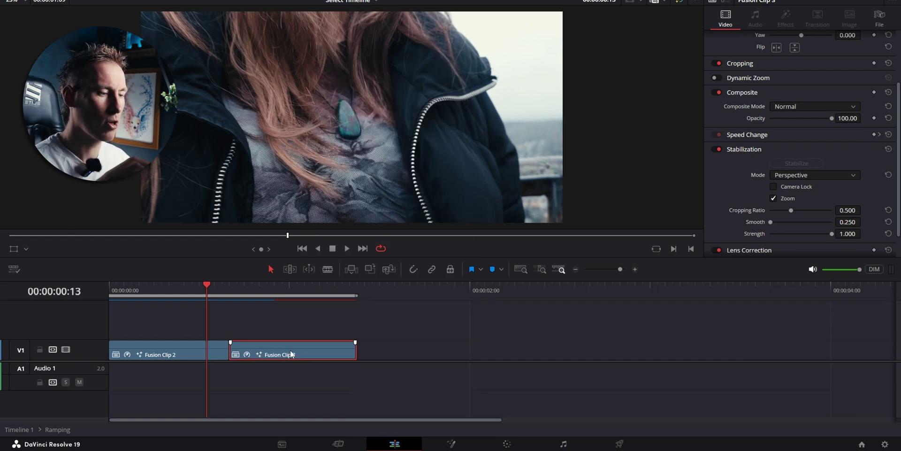
pyautogui.click(451, 443)
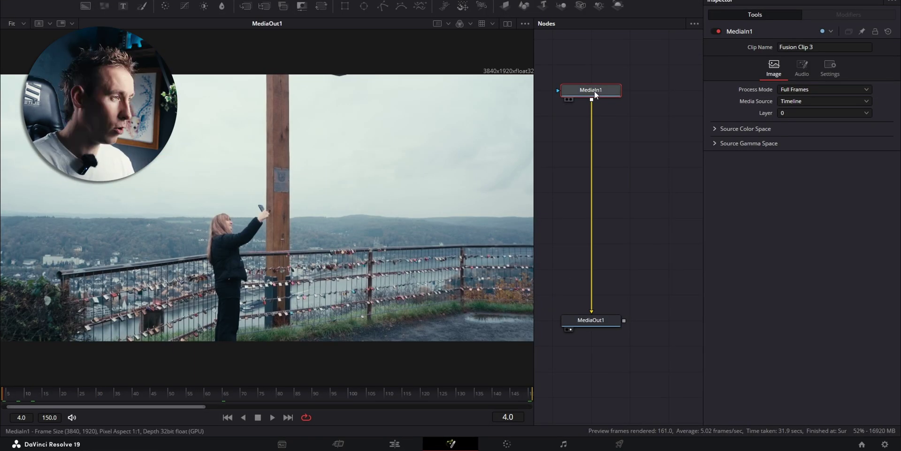
# Insert a Tracker node between MediaIn1 and MediaOut1 with Adaptive Mode set to Best match.
pyautogui.hotkey('shift', 'space')
pyautogui.write('Transform')
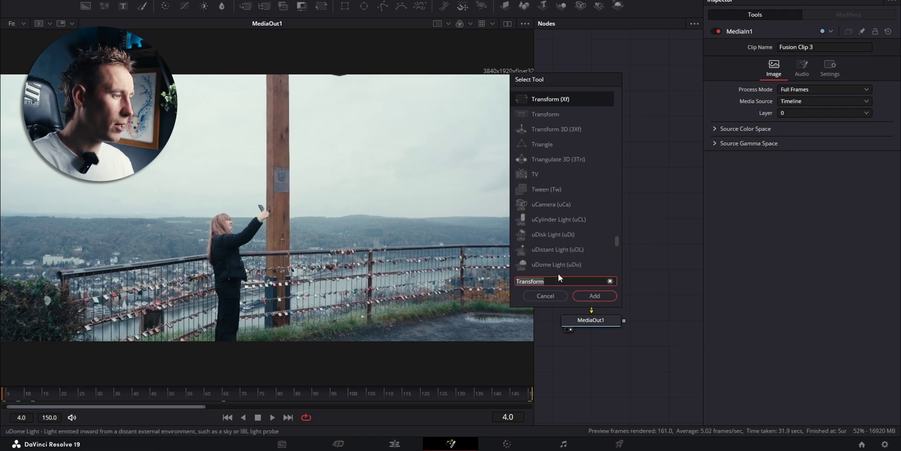
pyautogui.press('BackSpace')
pyautogui.press('BackSpace')
pyautogui.press('BackSpace')
pyautogui.press('BackSpace')
pyautogui.press('BackSpace')
pyautogui.press('BackSpace')
pyautogui.press('BackSpace')
pyautogui.press('BackSpace')
pyautogui.press('BackSpace')
pyautogui.write('tracker')
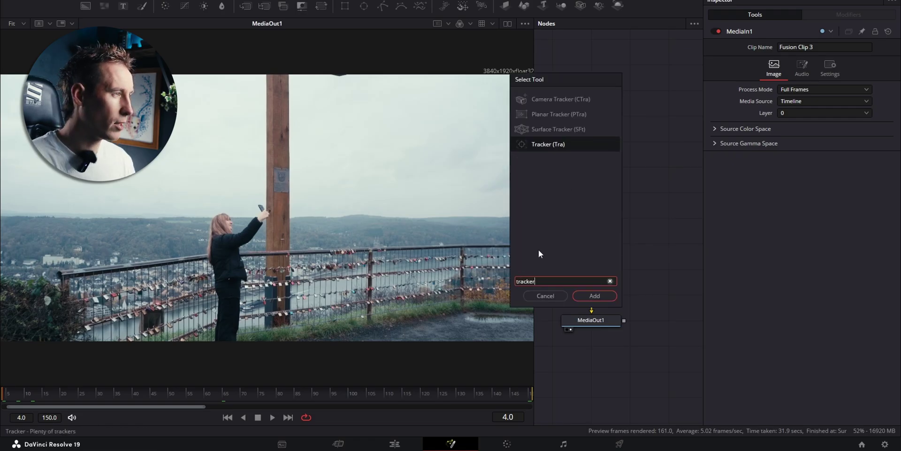
pyautogui.click(594, 295)
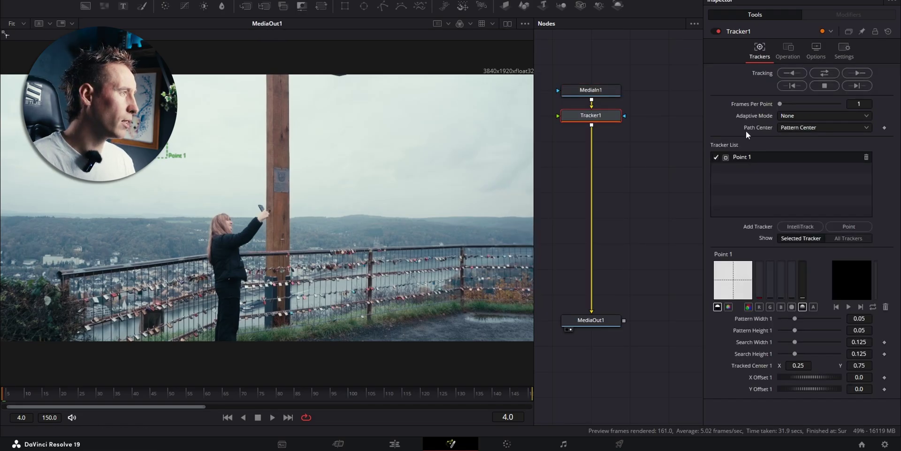
pyautogui.click(797, 116)
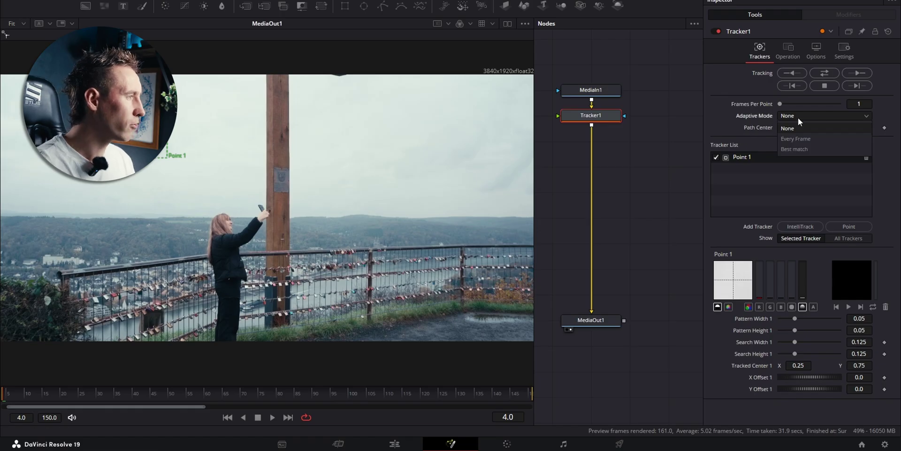
pyautogui.click(808, 148)
# Draw Point 1's pattern box around the raised phone and shrink its search box.
pyautogui.moveTo(256, 203); pyautogui.dragTo(268, 213)
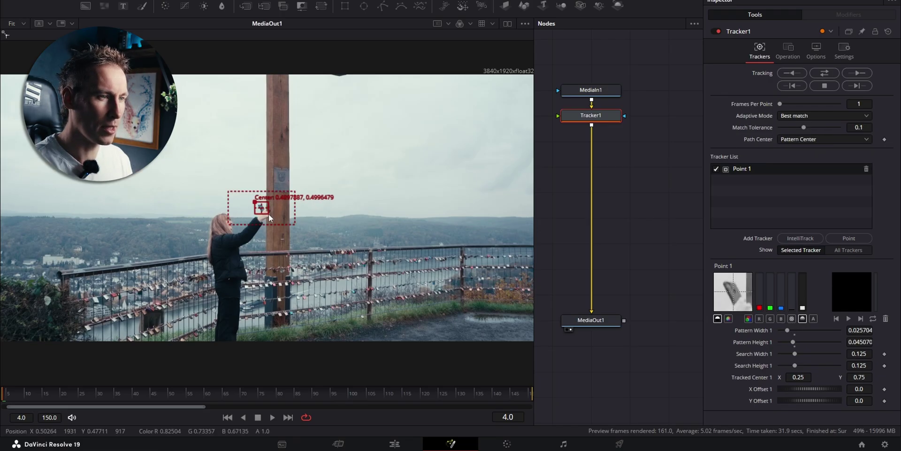
pyautogui.click(747, 319)
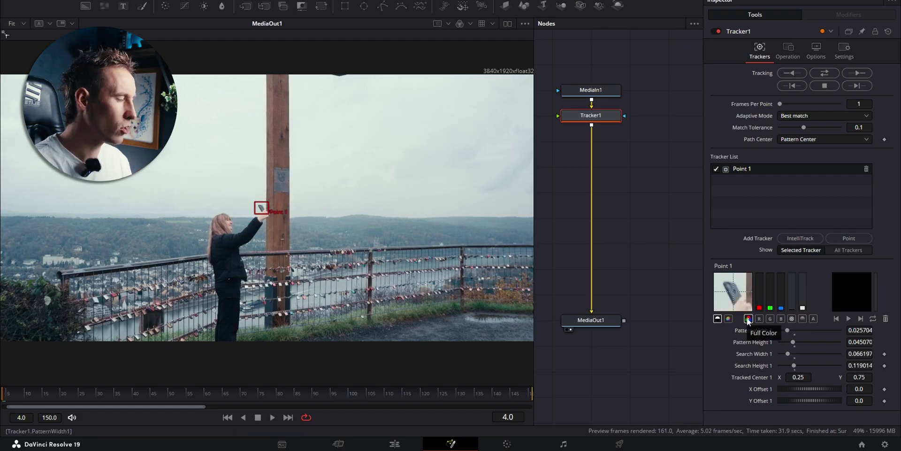
pyautogui.click(759, 319)
pyautogui.click(770, 319)
pyautogui.click(781, 319)
pyautogui.click(759, 318)
pyautogui.moveTo(265, 213)
pyautogui.scroll(5, 266, 213)
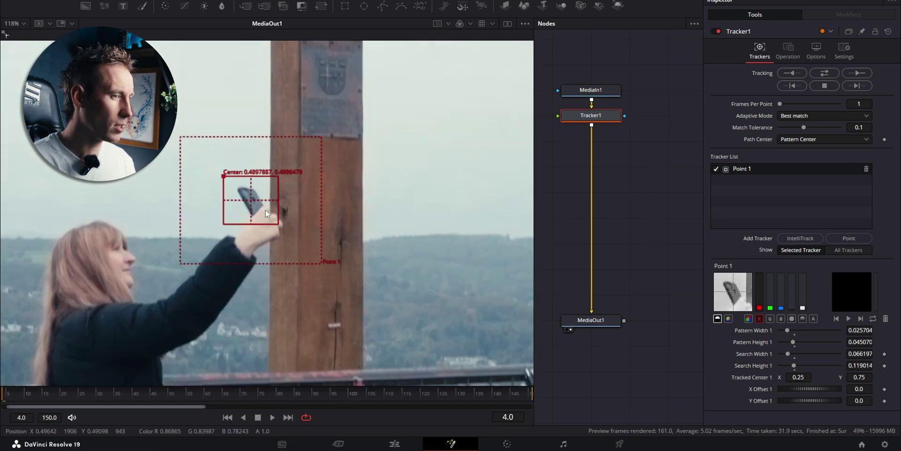
pyautogui.moveTo(265, 209)
pyautogui.mouseDown()
pyautogui.moveTo(293, 243)
pyautogui.moveTo(271, 218)
pyautogui.mouseUp()
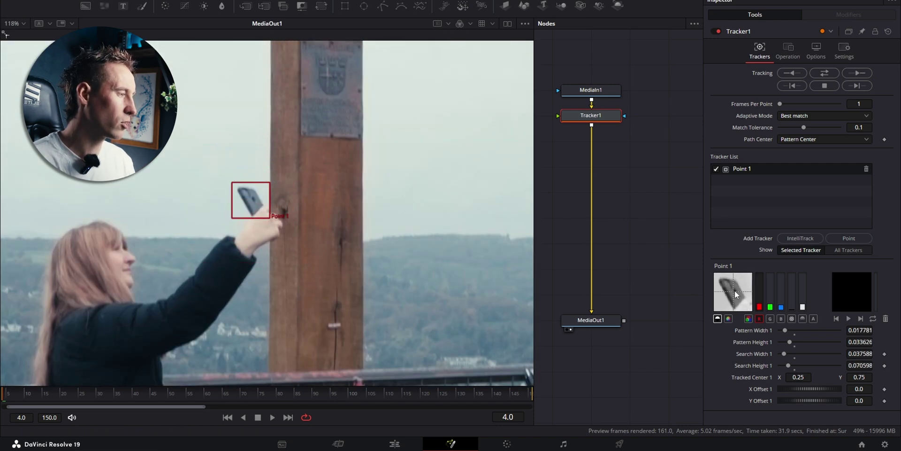
# Track Point 1 forward, stop and recheck at frame 67, then resume tracking to frame 150.
pyautogui.click(852, 75)
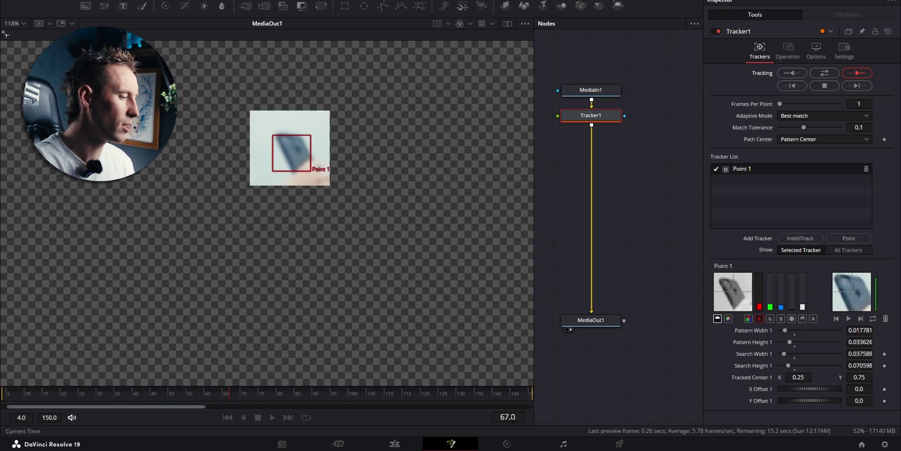
pyautogui.click(822, 88)
pyautogui.click(528, 229)
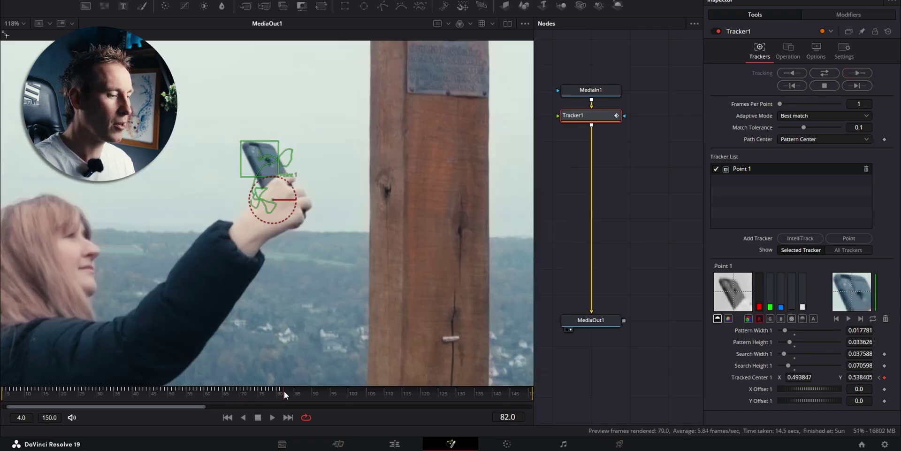
pyautogui.moveTo(283, 391); pyautogui.dragTo(255, 393)
pyautogui.click(857, 73)
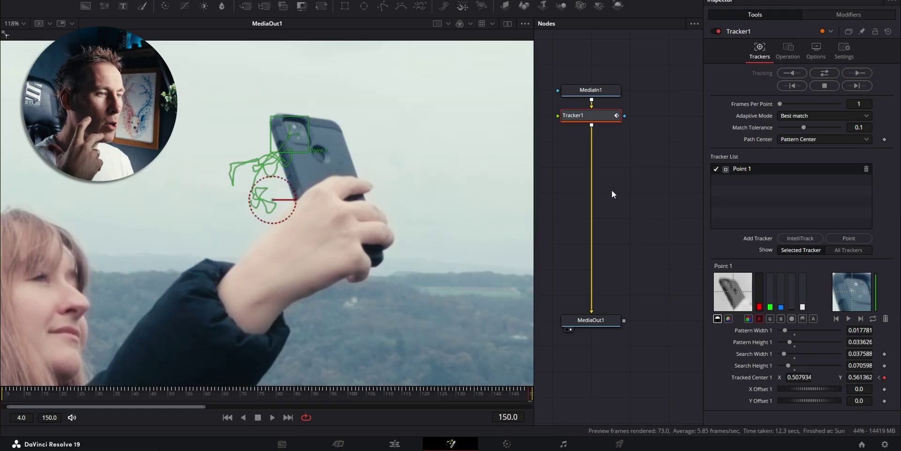
# Set Tracker1 to Match Move with Merge BG only, and scrub to check stabilization.
pyautogui.click(793, 55)
pyautogui.click(798, 72)
pyautogui.click(798, 91)
pyautogui.click(801, 94)
pyautogui.click(800, 95)
pyautogui.scroll(-8, 357, 214)
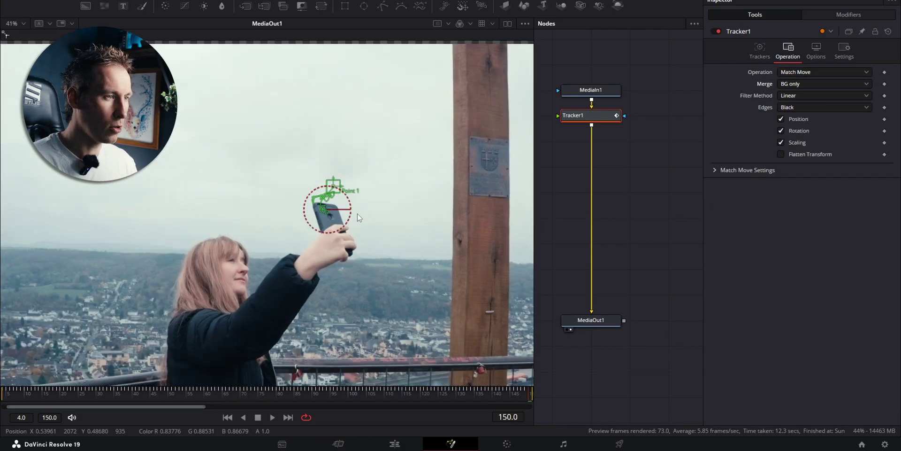
pyautogui.moveTo(298, 387); pyautogui.dragTo(370, 395)
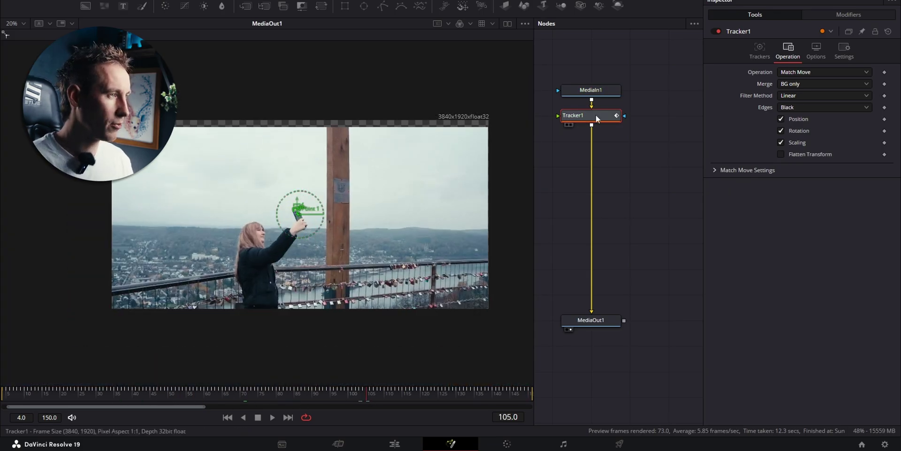
# Add a Transform node after Tracker1 and raise its Zoom to 1.257.
pyautogui.hotkey('shift', 'space')
pyautogui.write('trans')
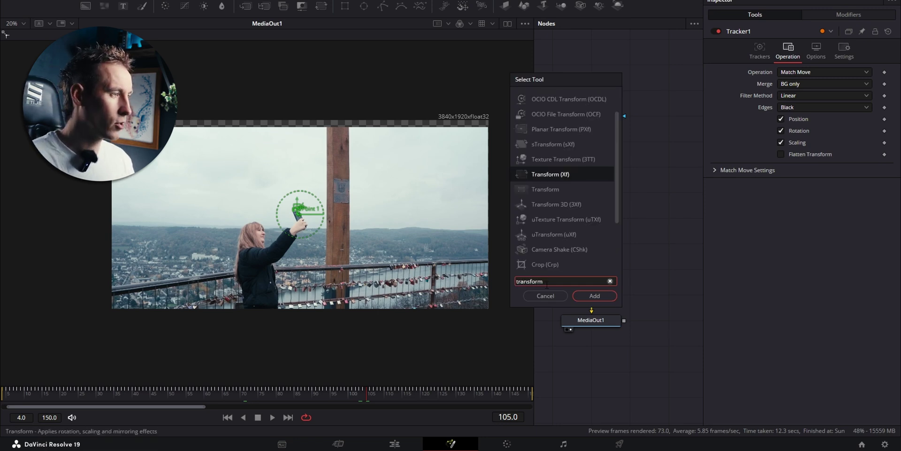
pyautogui.write('form')
pyautogui.click(565, 188)
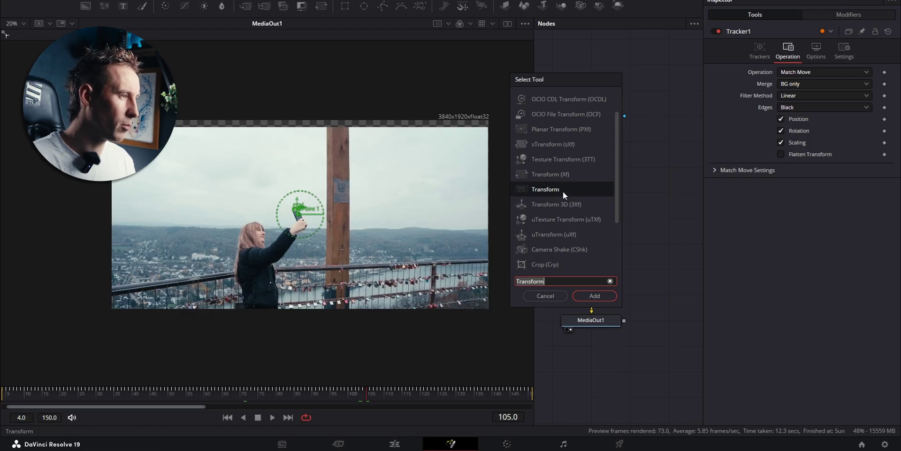
pyautogui.click(600, 297)
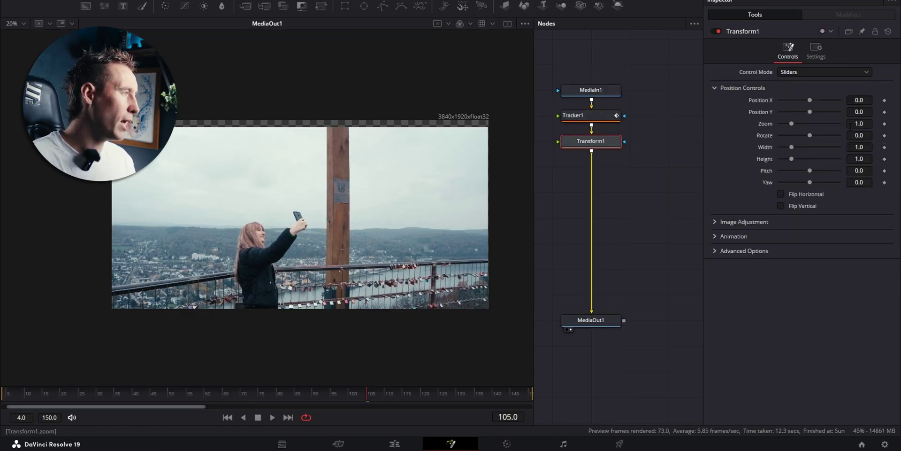
pyautogui.moveTo(448, 129); pyautogui.dragTo(525, 128)
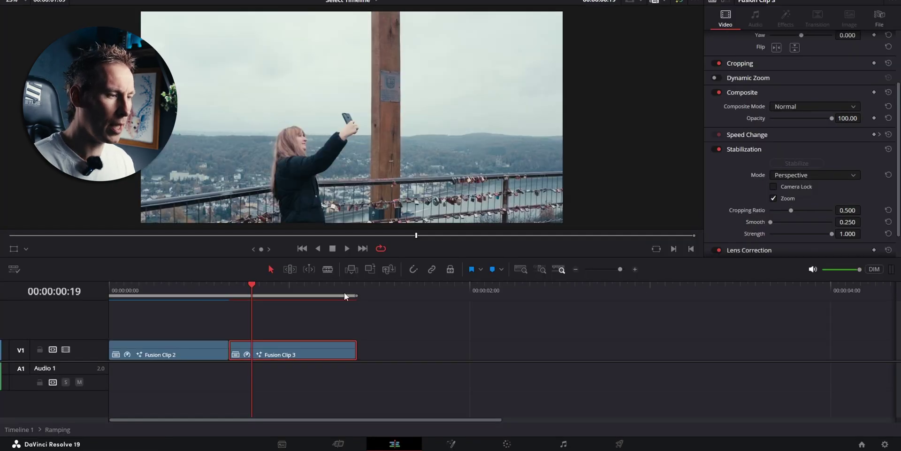
# Return to the Edit page, jump to the start and play through both stabilized Fusion clips.
pyautogui.click(224, 294)
pyautogui.rightClick(264, 348)
pyautogui.press('Escape')
pyautogui.press('Home')
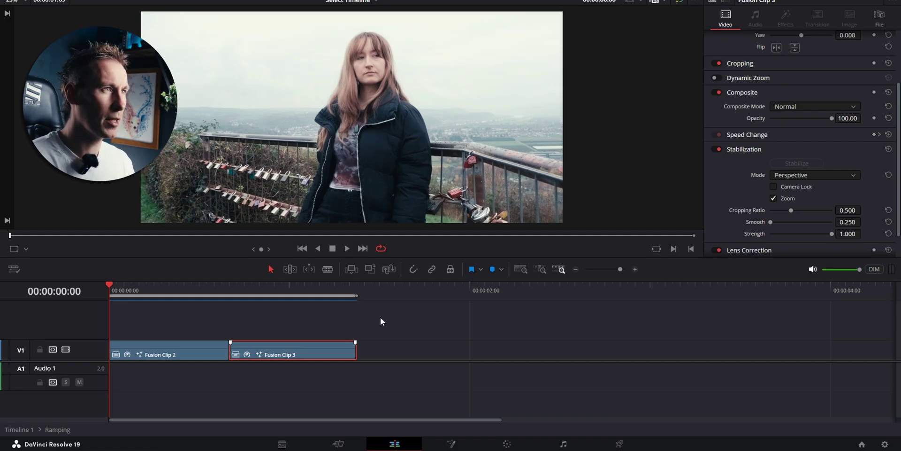
pyautogui.press('space')
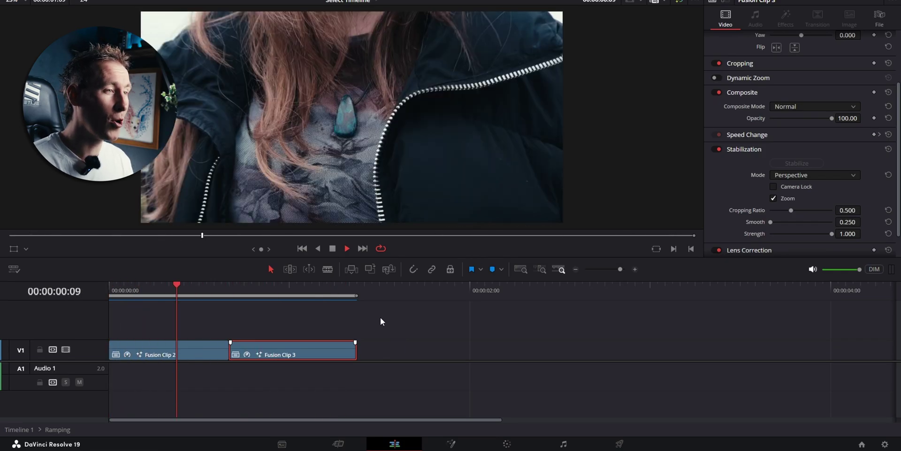
pyautogui.click(306, 324)
pyautogui.press('space')
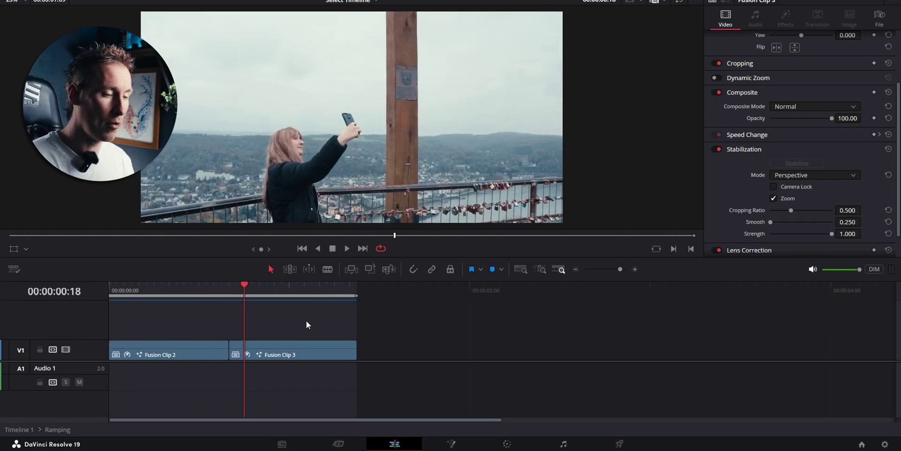
# Combine Fusion Clip 2 and Fusion Clip 3 into Compound Clip 2.
pyautogui.moveTo(306, 322); pyautogui.dragTo(212, 355)
pyautogui.rightClick(212, 355)
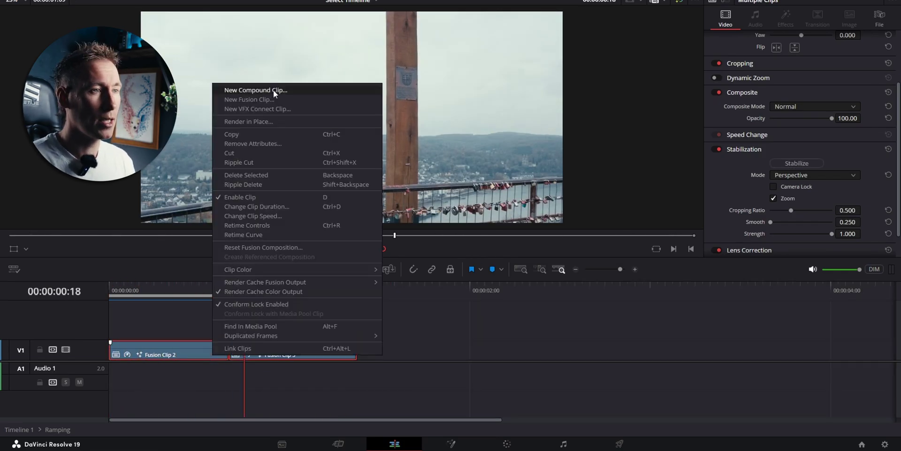
pyautogui.click(273, 89)
pyautogui.click(516, 236)
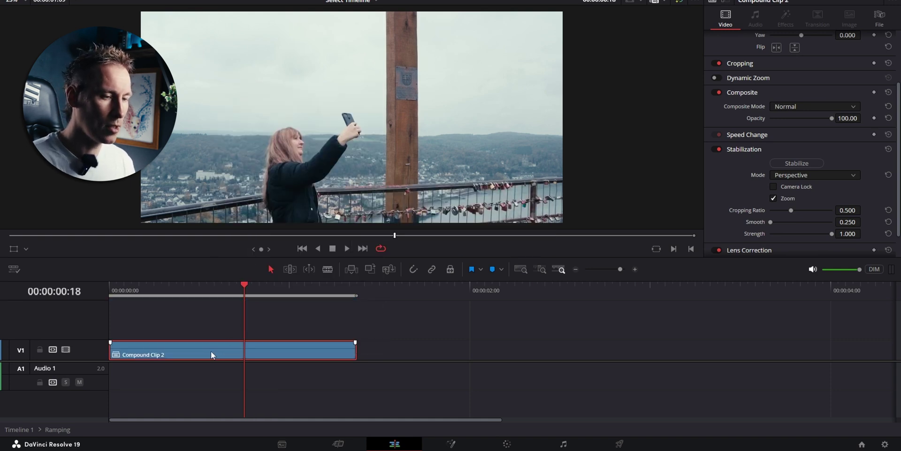
# Place a duplicate of Compound Clip 2 right after the original and scrub through both.
pyautogui.moveTo(210, 350); pyautogui.dragTo(463, 341)
pyautogui.click(357, 295)
pyautogui.moveTo(357, 295); pyautogui.dragTo(181, 292)
pyautogui.press('Home')
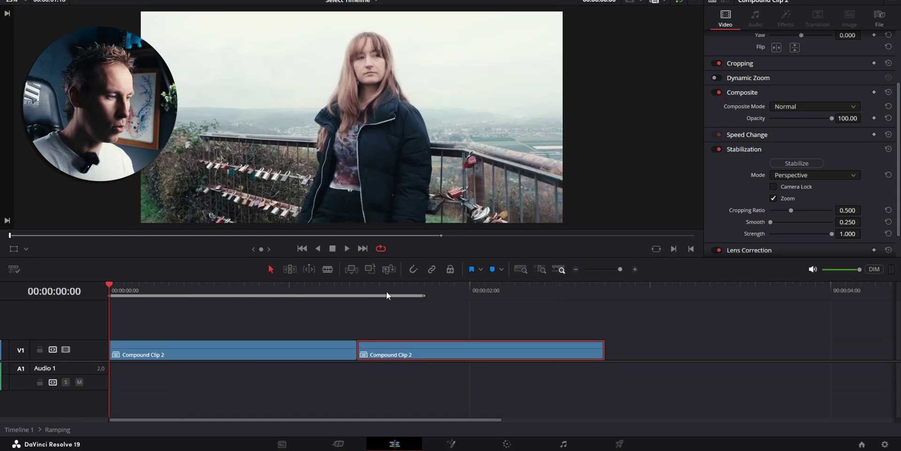
pyautogui.moveTo(390, 294); pyautogui.dragTo(603, 291)
pyautogui.scroll(2, 513, 295)
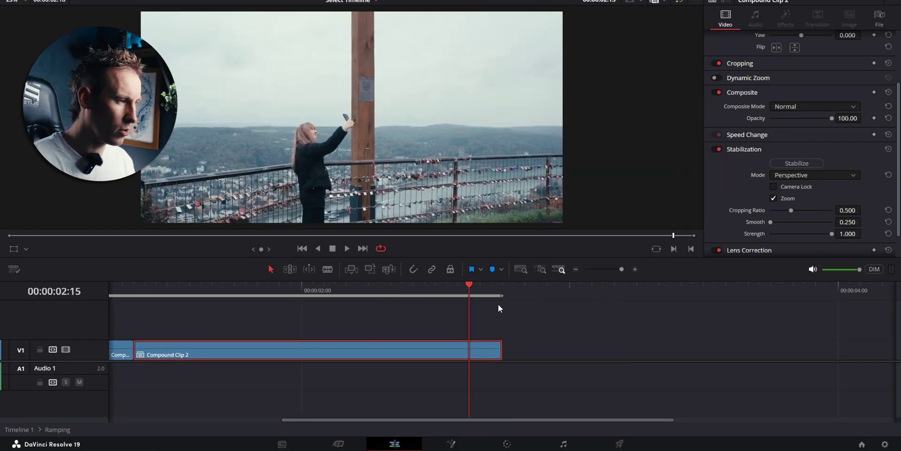
pyautogui.scroll(-1, 498, 304)
pyautogui.scroll(-2, 400, 310)
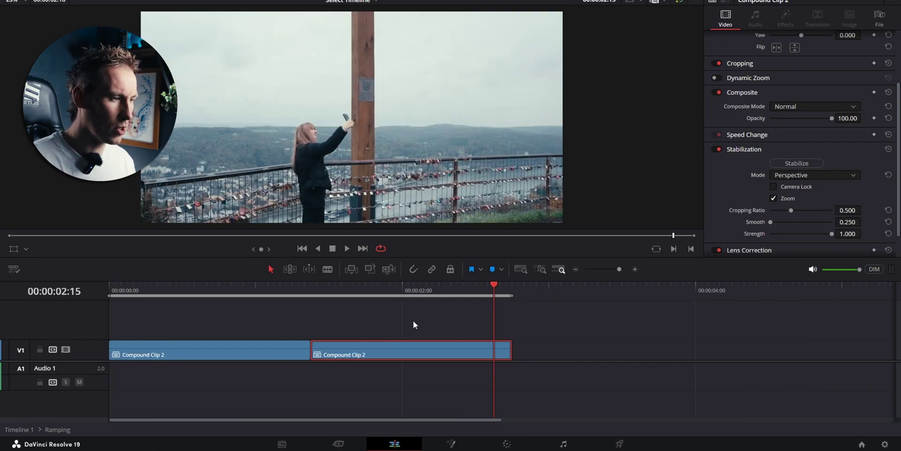
# Set the second Compound Clip 2 copy to Reverse Speed at -100%.
pyautogui.rightClick(321, 347)
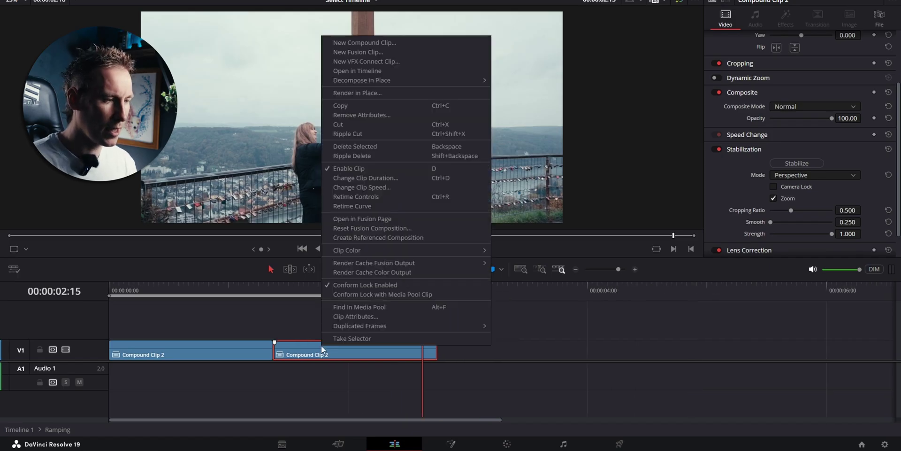
pyautogui.click(359, 188)
pyautogui.click(432, 237)
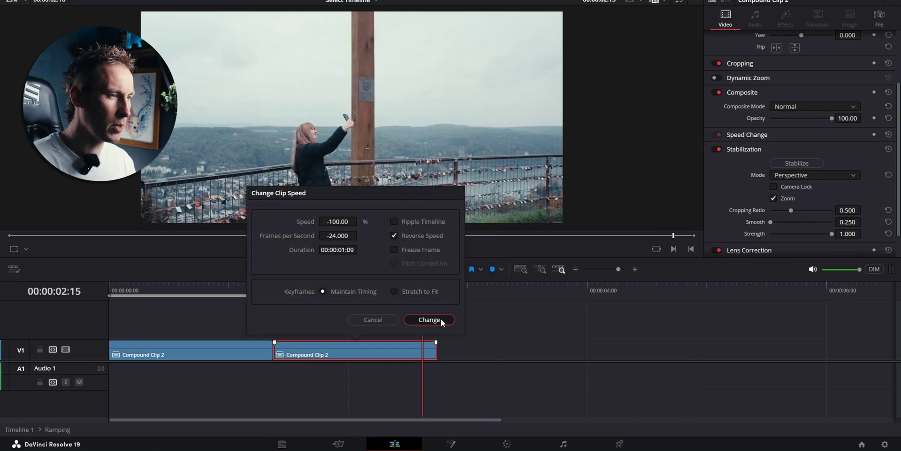
pyautogui.click(429, 319)
# Play the timeline from the start to review the forward-then-backward sequence.
pyautogui.press('Home')
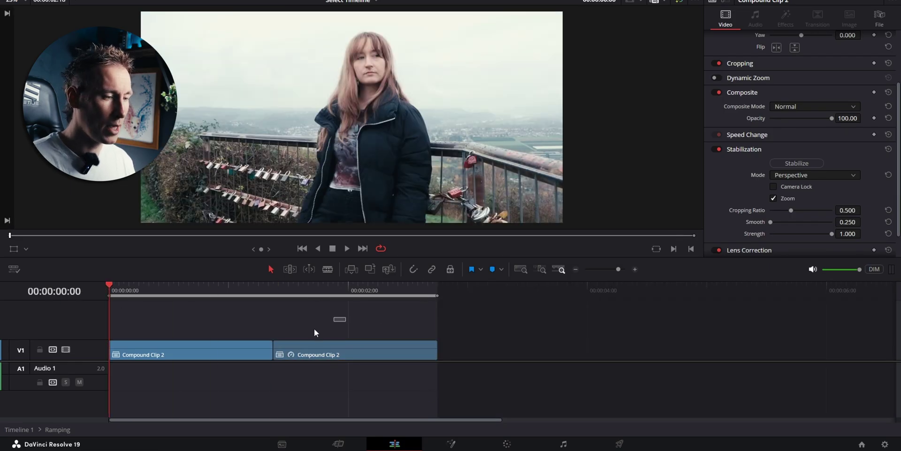
pyautogui.moveTo(283, 337); pyautogui.dragTo(235, 349)
pyautogui.rightClick(246, 344)
pyautogui.click(261, 322)
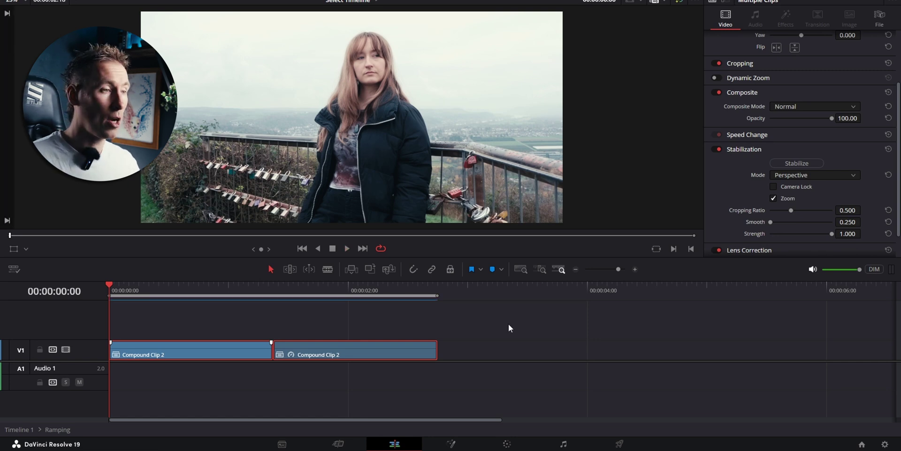
pyautogui.press('space')
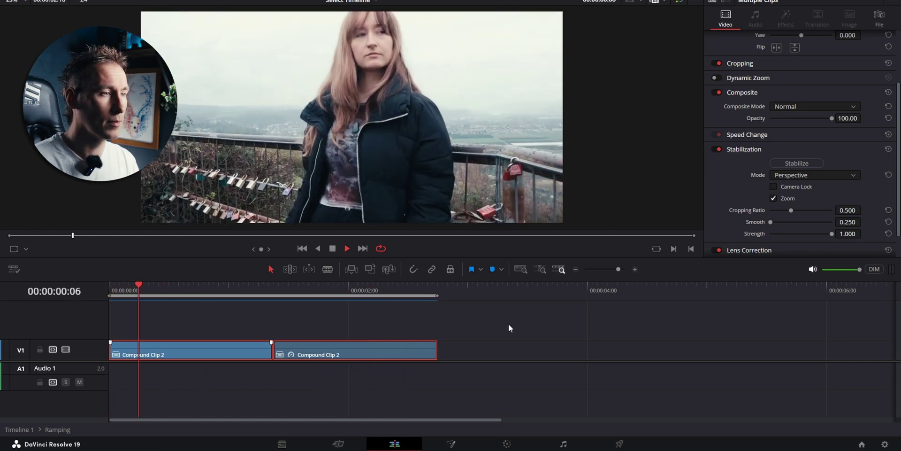
# Stop playback and merge both compound clips into a new Fusion clip.
pyautogui.click(440, 319)
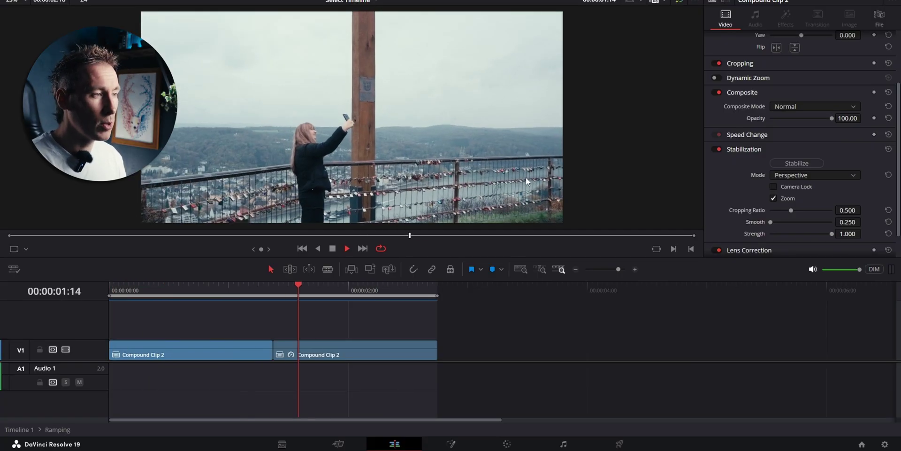
pyautogui.press('space')
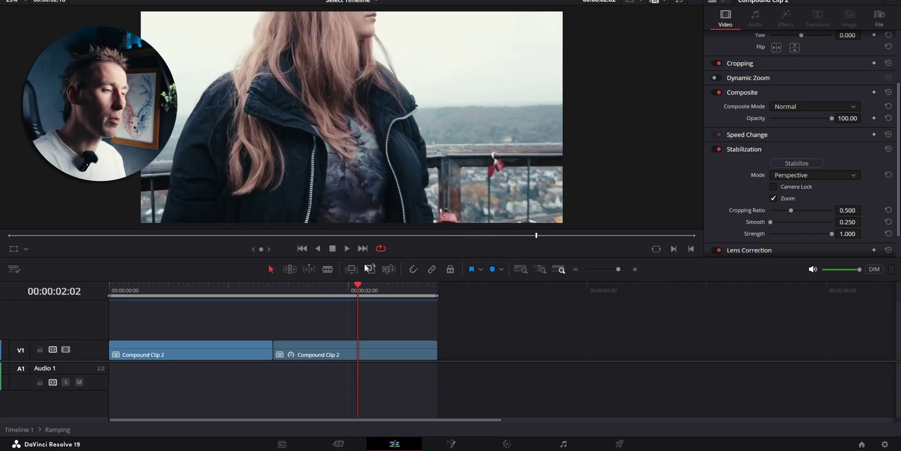
pyautogui.press('Home')
pyautogui.moveTo(351, 310); pyautogui.dragTo(242, 350)
pyautogui.rightClick(242, 349)
pyautogui.click(289, 64)
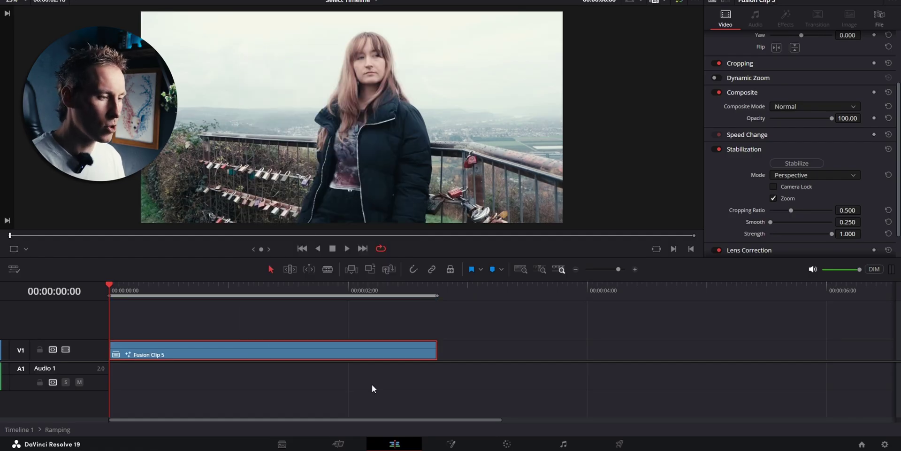
# In Fusion, add Optical Flow and Vector Motion Blur nodes, lowering blur Scale to 0.44.
pyautogui.hotkey('shift', '5')
pyautogui.hotkey('shift', 'space')
pyautogui.write('optical')
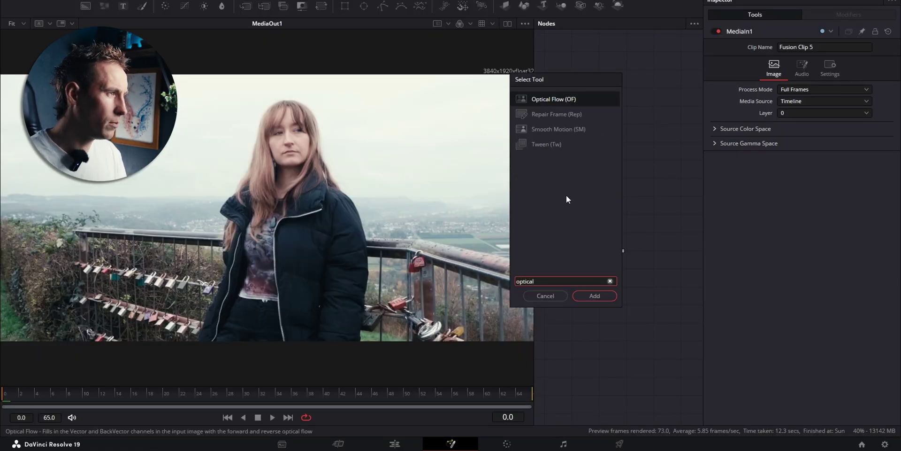
pyautogui.press('Return')
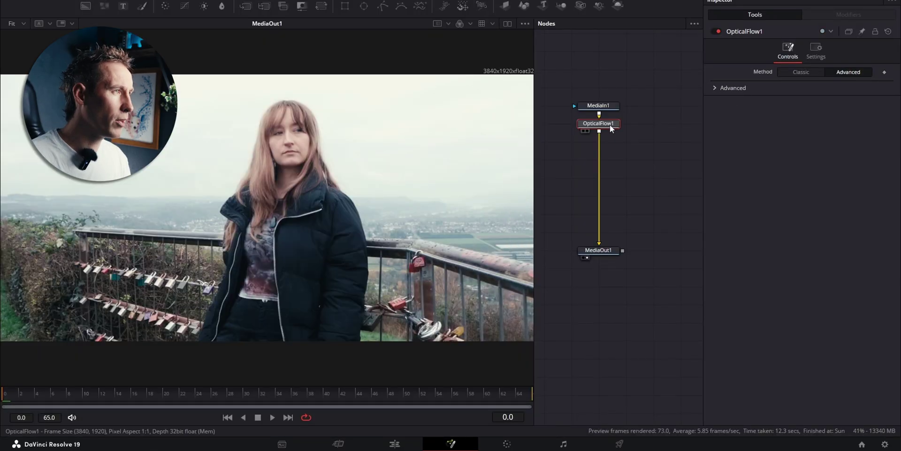
pyautogui.hotkey('shift', 'space')
pyautogui.write('vec')
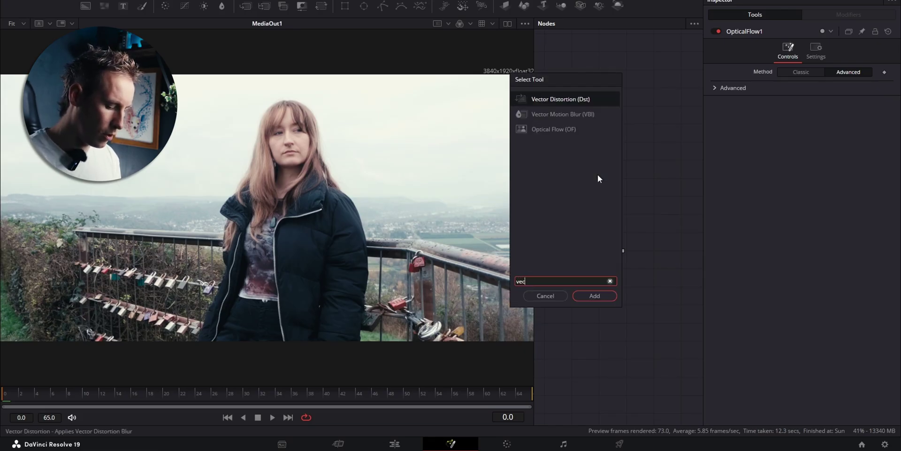
pyautogui.write('tor m')
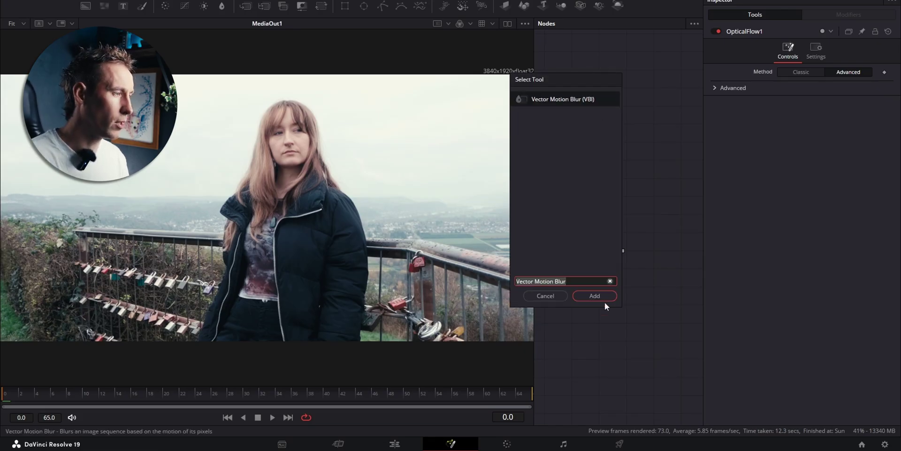
pyautogui.click(604, 298)
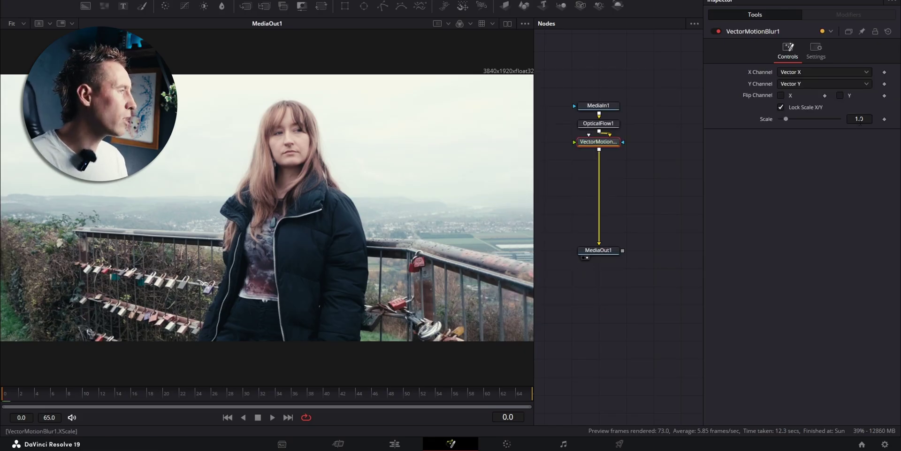
pyautogui.moveTo(785, 118); pyautogui.dragTo(784, 119)
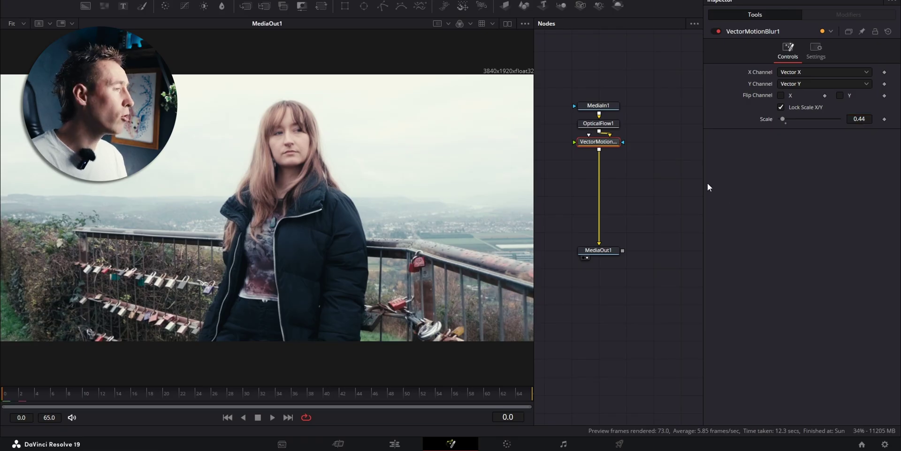
# Return to the Edit page and play Fusion Clip 5 from the start to review the boomerang.
pyautogui.click(396, 443)
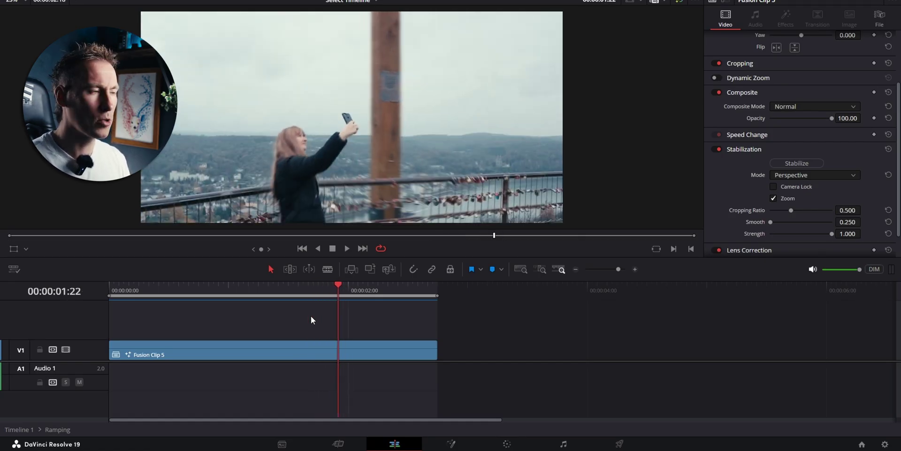
pyautogui.click(117, 295)
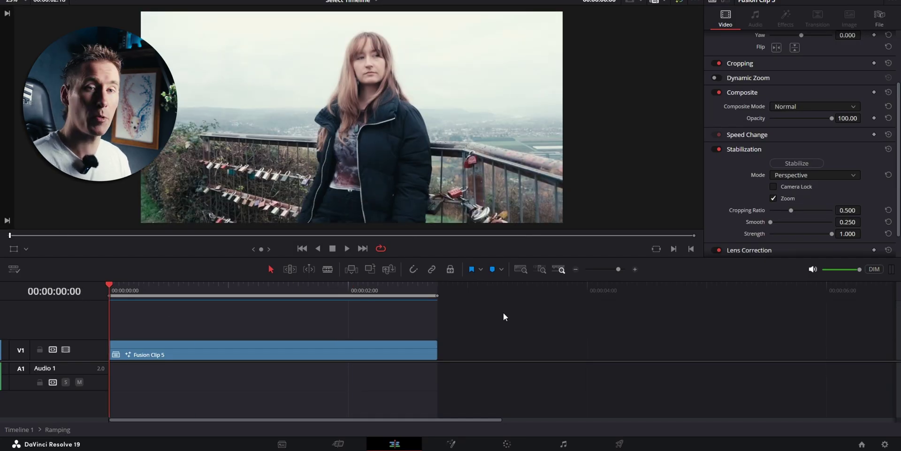
pyautogui.press('space')
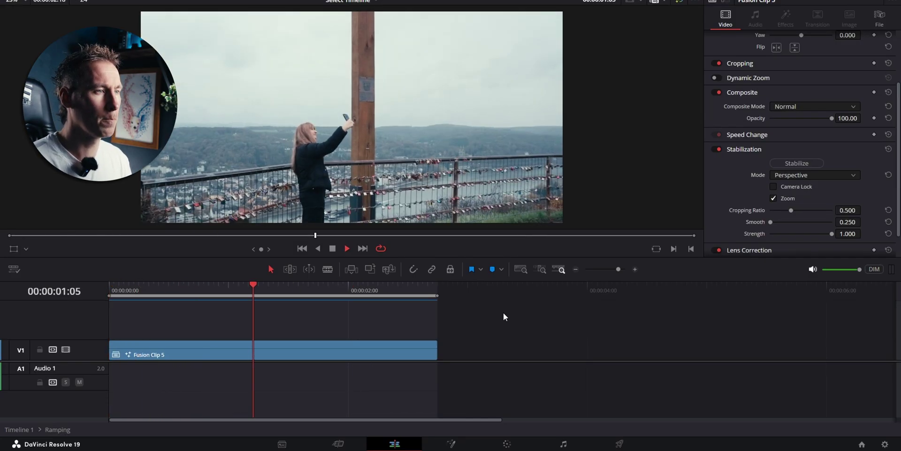